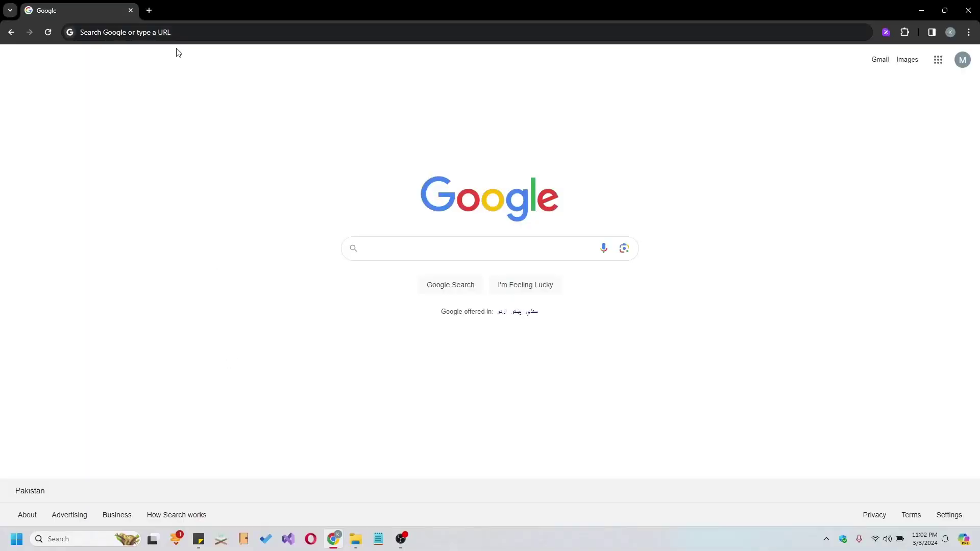
Search Google for 'office deployment tool' from the Chrome address bar
left_click(163, 28)
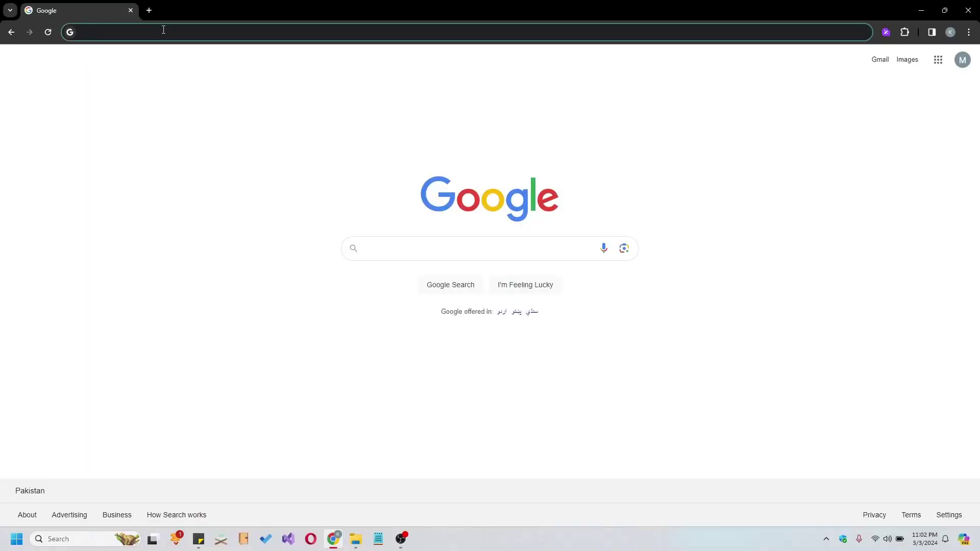
type("office")
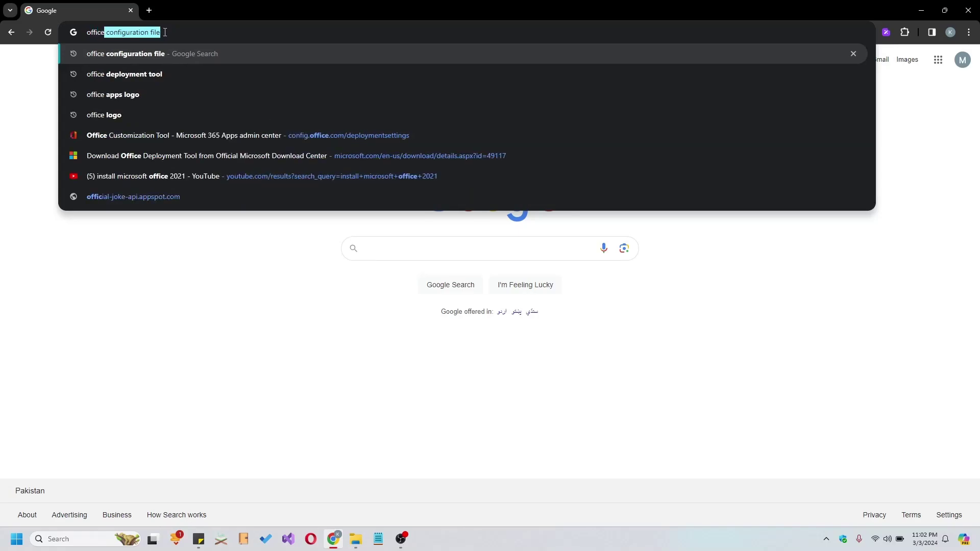
type(" depl")
key("Return")
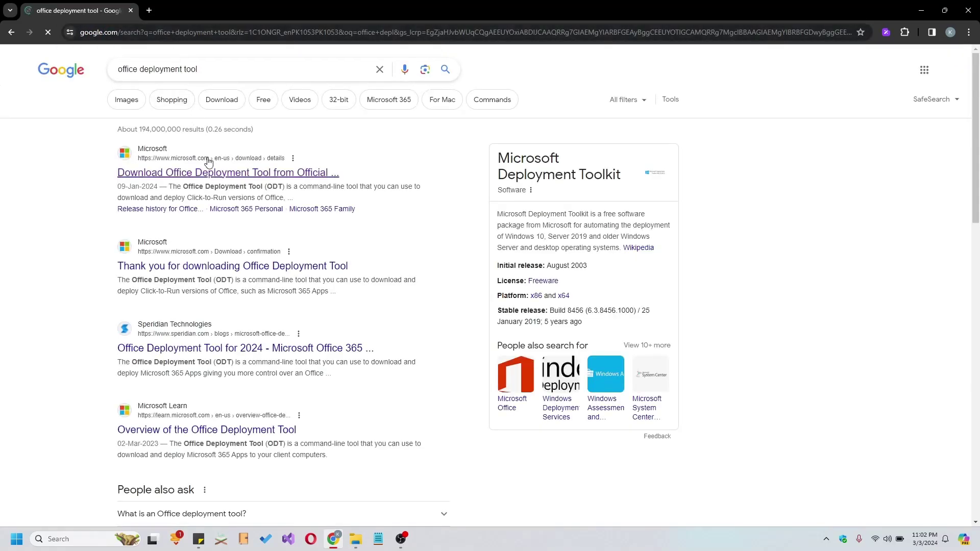
Open Microsoft's Office Deployment Tool page and download the installer
left_click(212, 173)
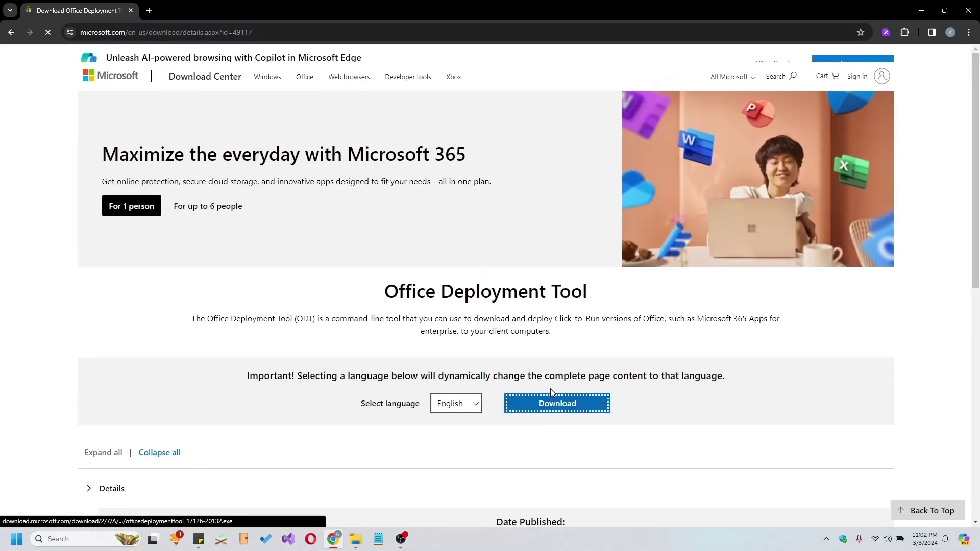
left_click(557, 428)
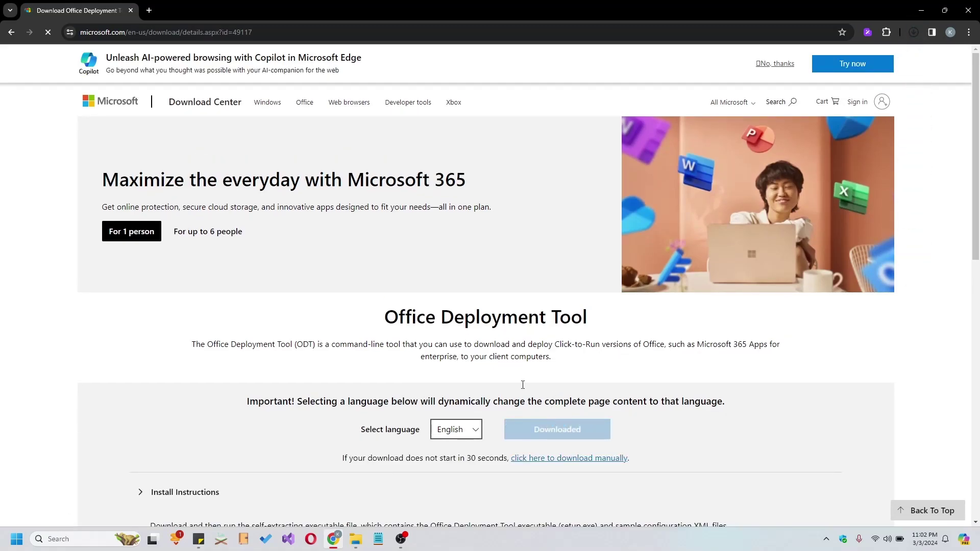
Search 'office configuration file' and open the Office Customization Tool deployment settings
left_click(145, 37)
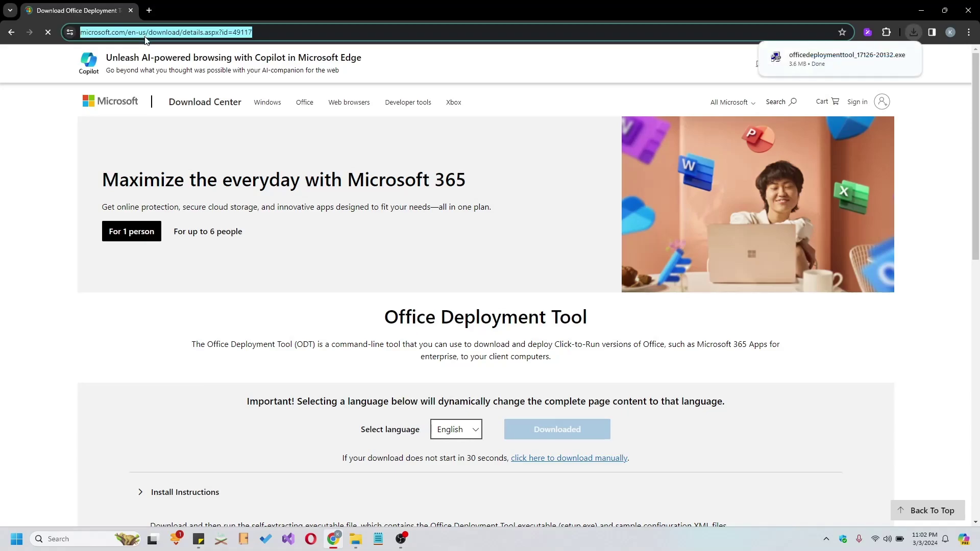
type("office c")
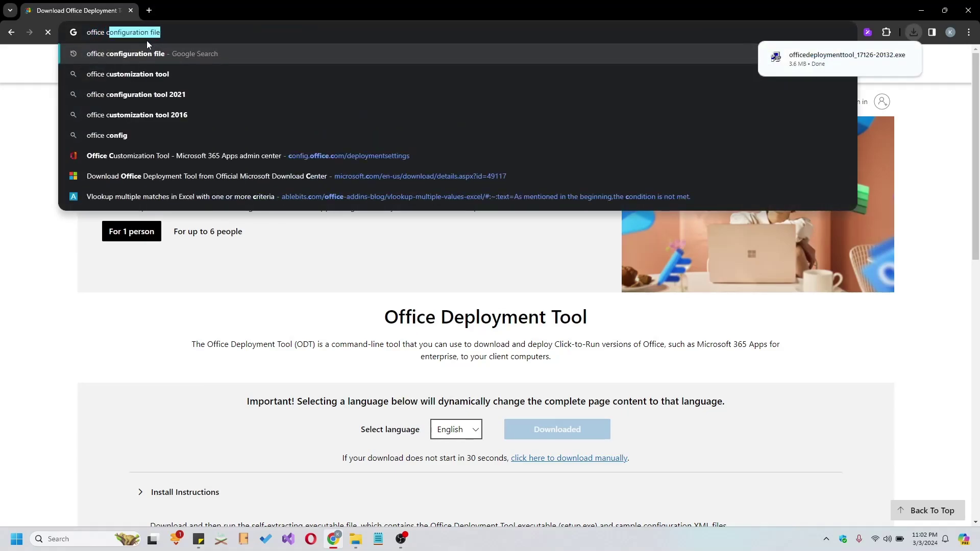
type("onfiguration file")
key("Return")
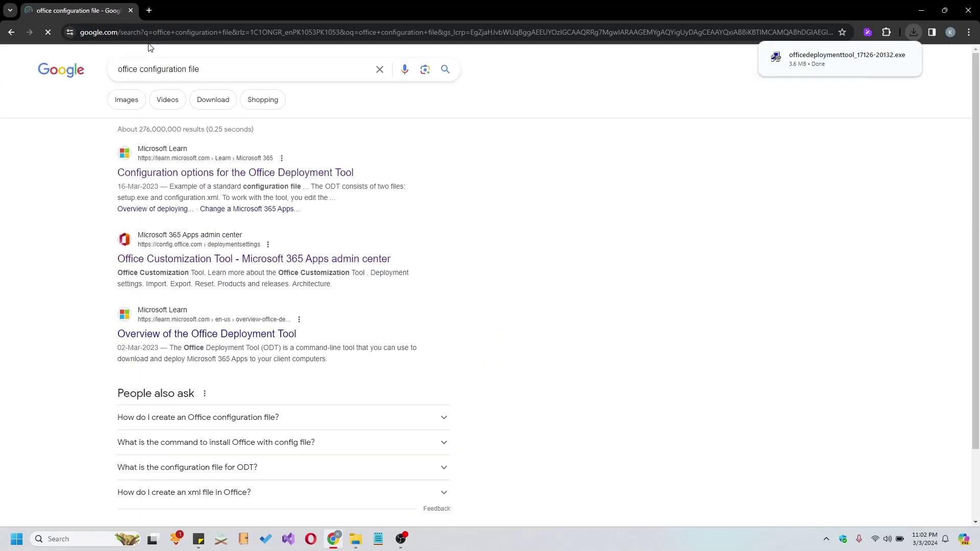
left_click(195, 260)
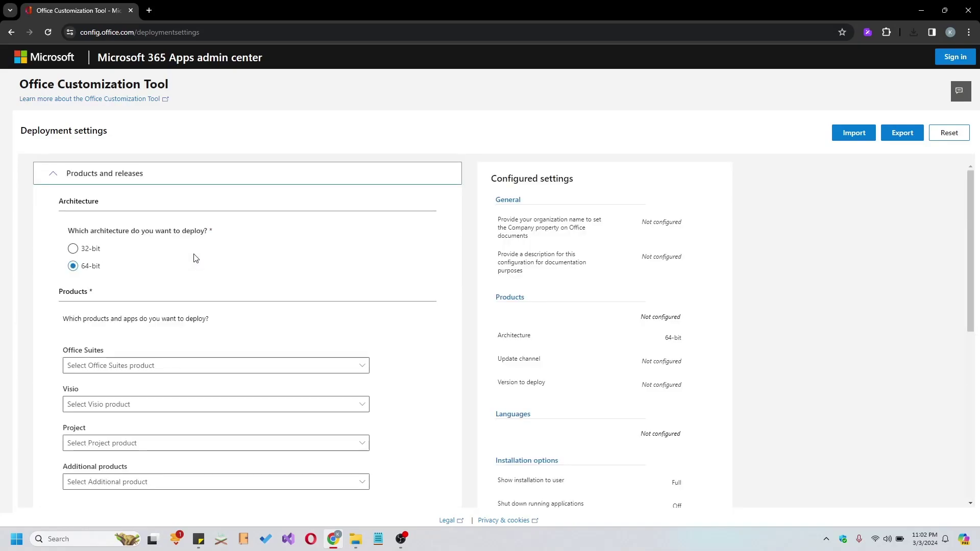
Choose Office LTSC Professional Plus 2021 - Volume License, excluding Outlook and OneDrive Desktop
left_click(116, 364)
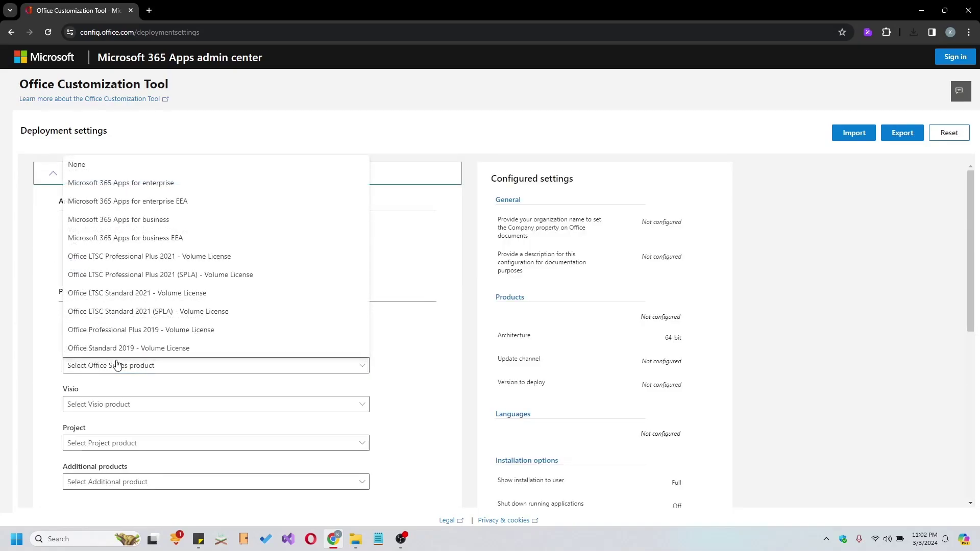
left_click(128, 259)
scroll(126, 301, "down", 2)
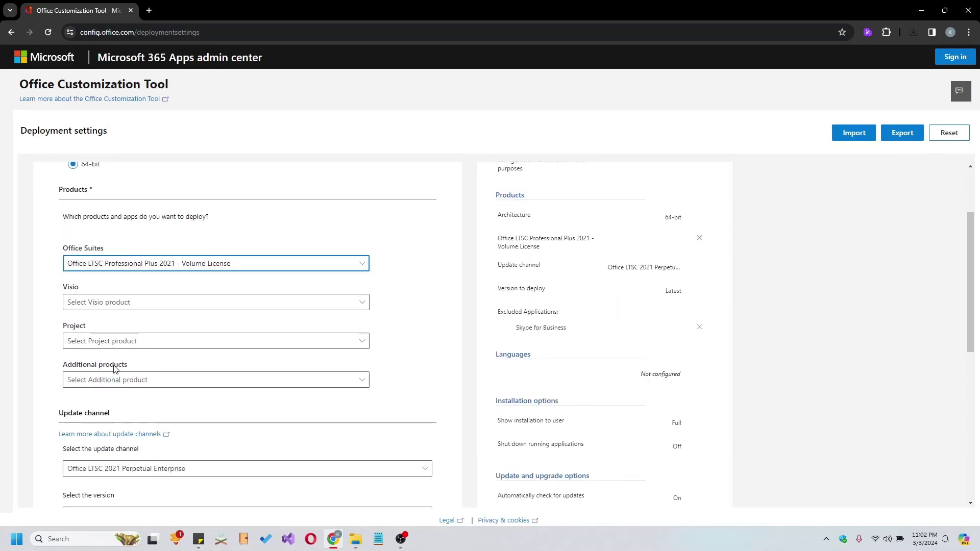
scroll(114, 369, "down", 3)
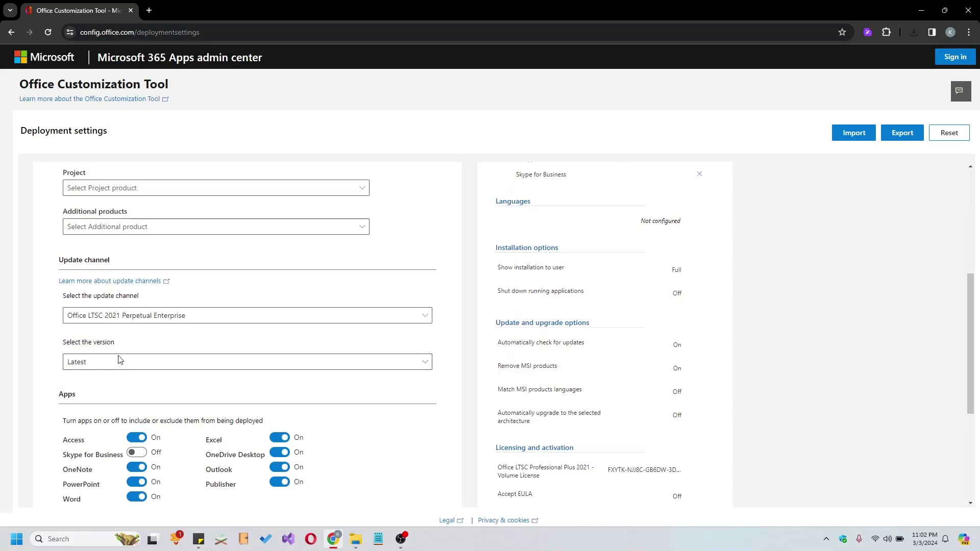
scroll(118, 363, "down", 1)
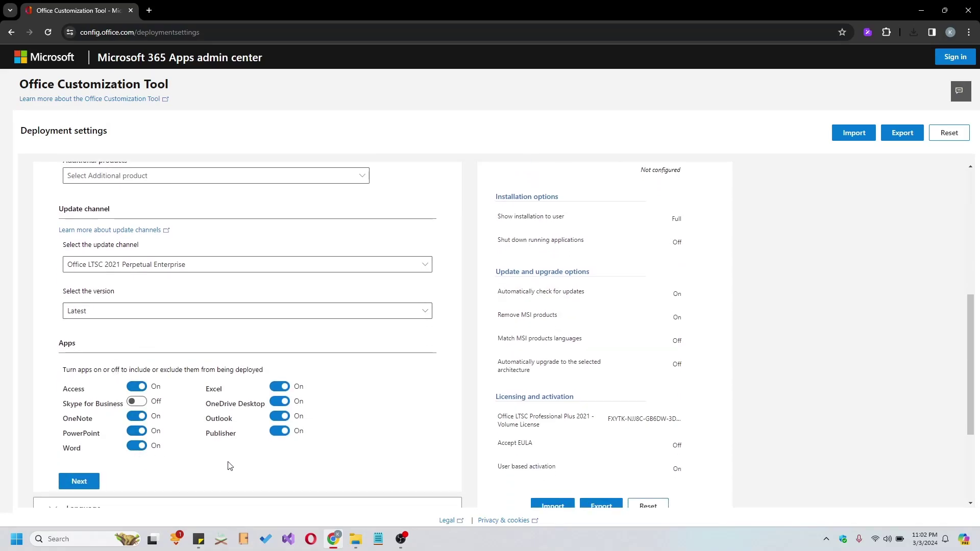
left_click(278, 417)
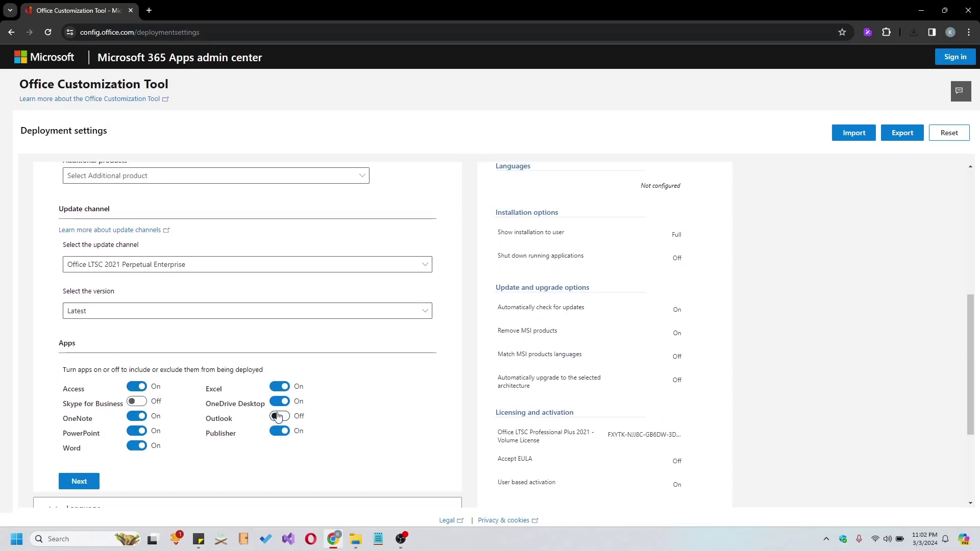
left_click(279, 402)
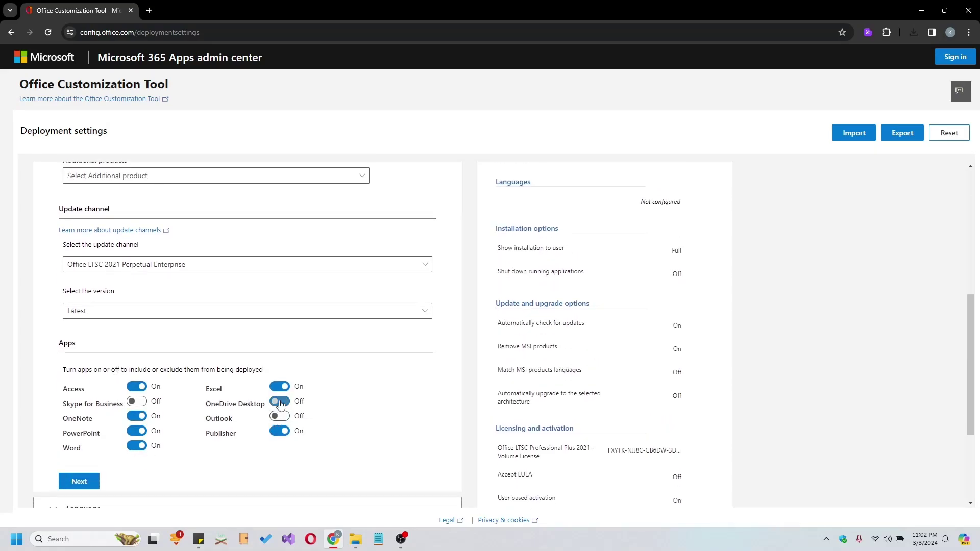
left_click(94, 482)
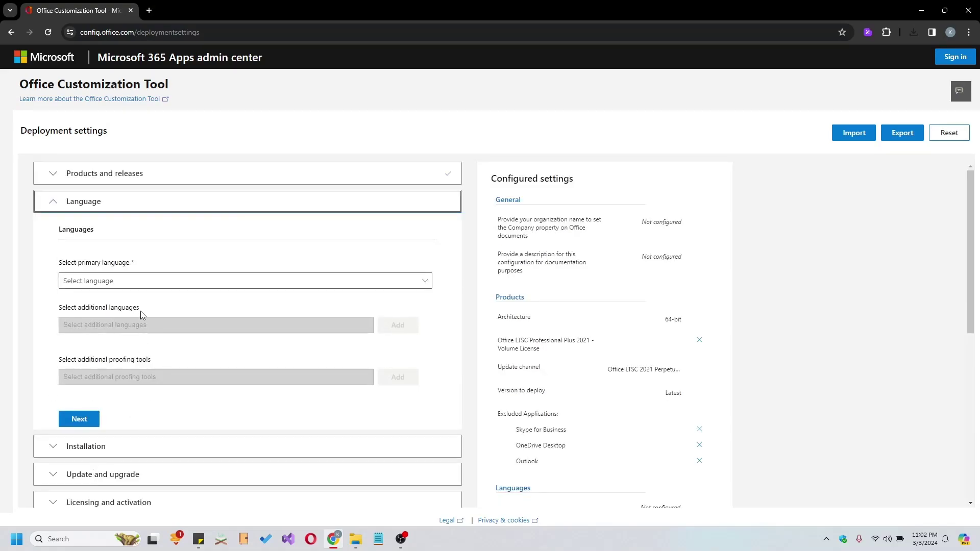
Set English (United States) as the primary language
left_click(141, 283)
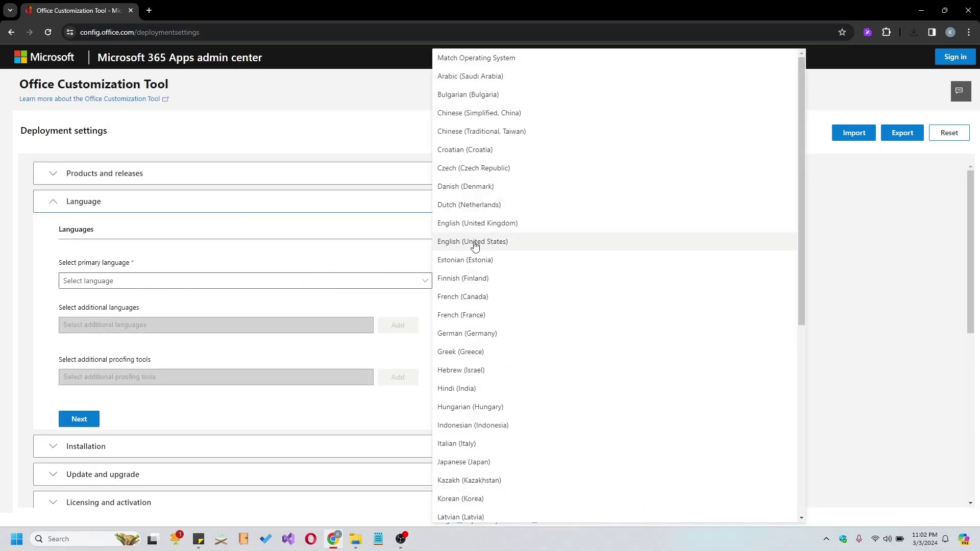
left_click(474, 248)
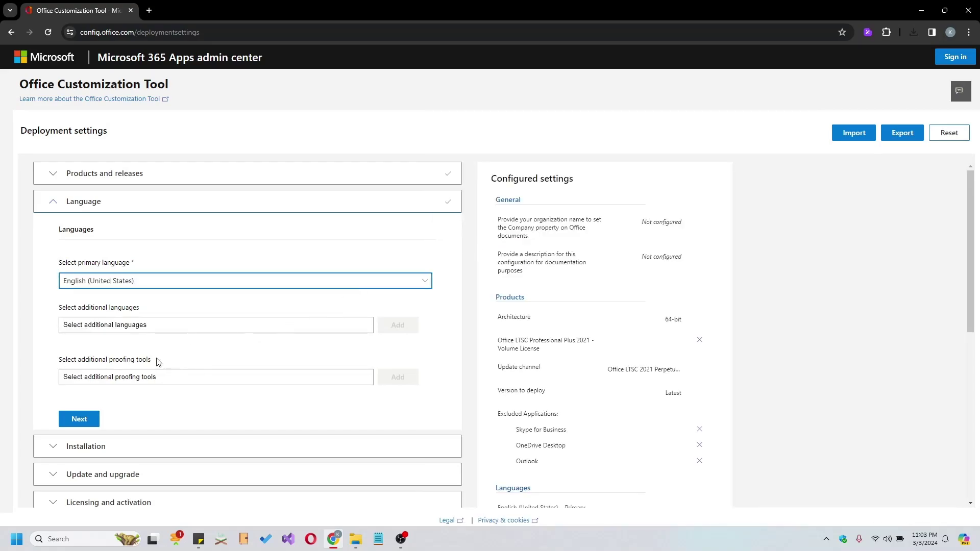
scroll(148, 365, "down", 2)
left_click(92, 315)
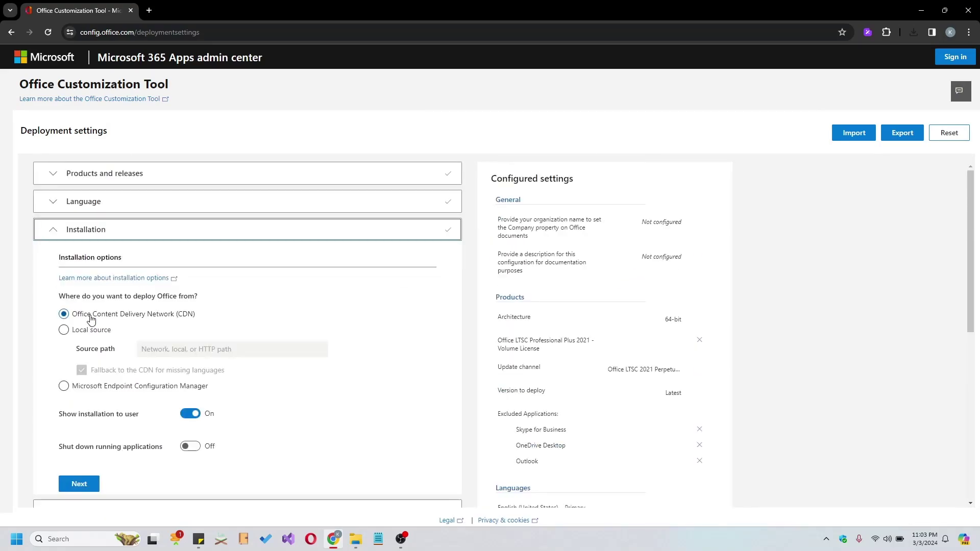
Turn off uninstalling MSI versions of Office and advance through licensing to General settings
scroll(120, 436, "down", 3)
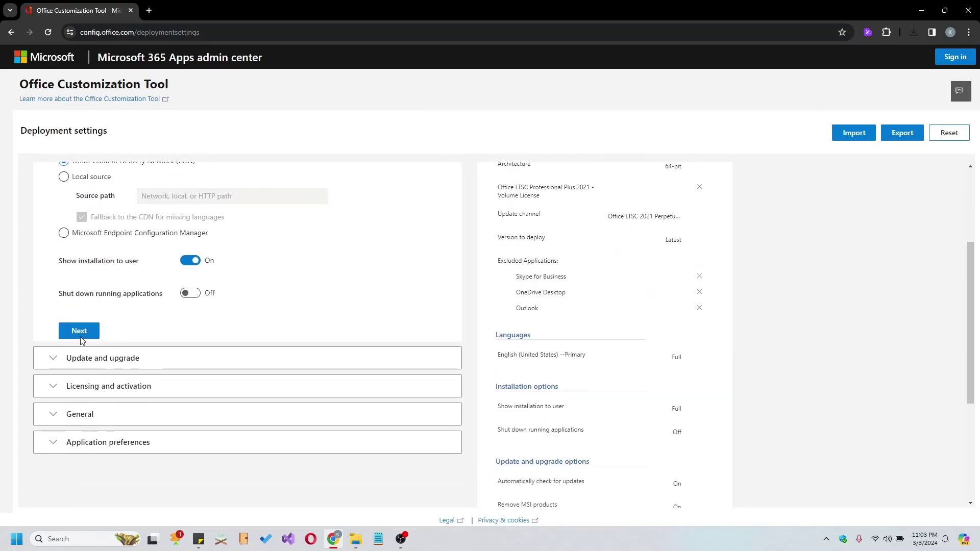
left_click(80, 337)
scroll(92, 383, "down", 1)
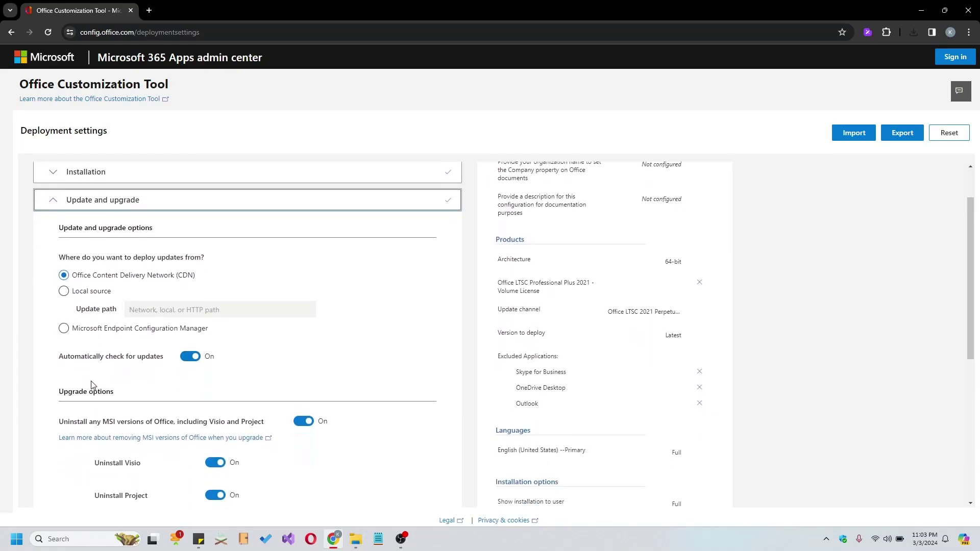
scroll(93, 384, "down", 2)
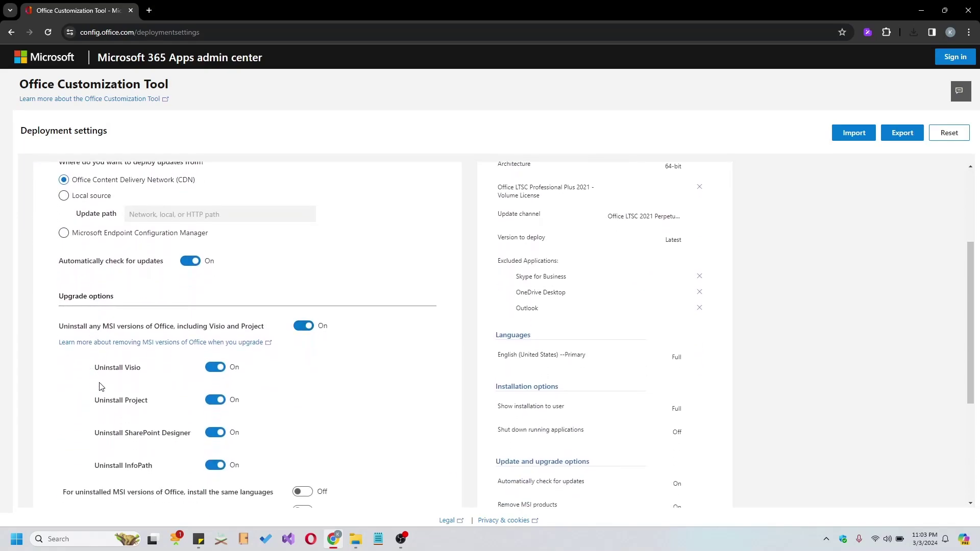
left_click(305, 327)
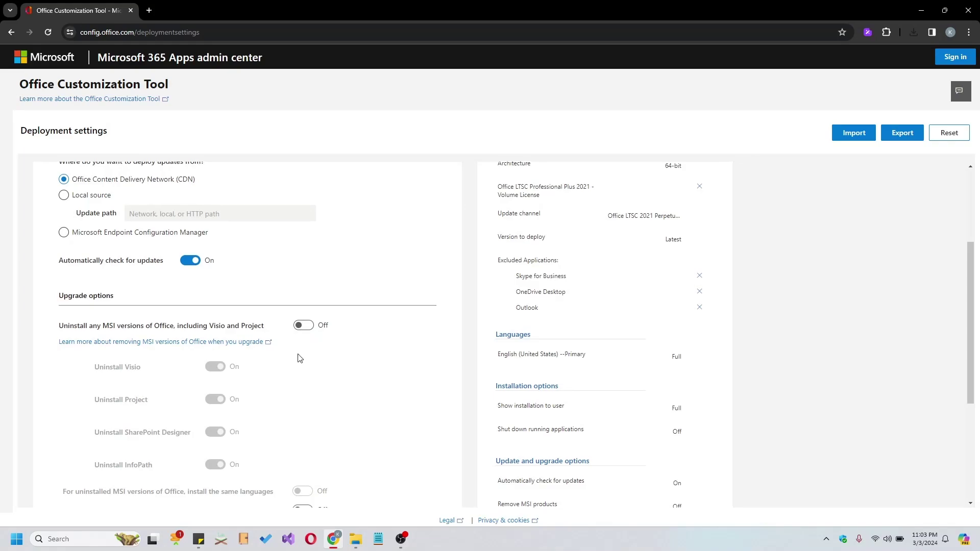
scroll(297, 354, "down", 3)
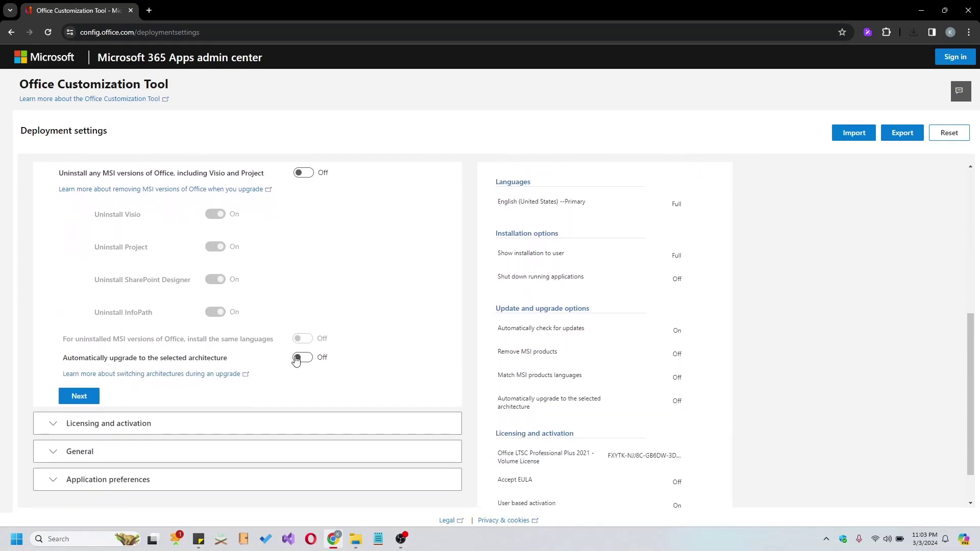
left_click(80, 397)
scroll(87, 403, "down", 1)
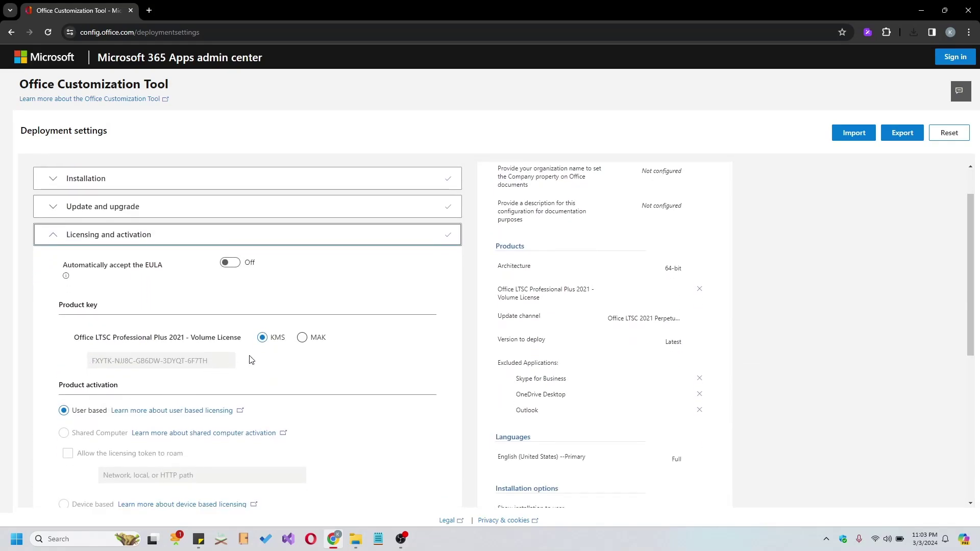
scroll(274, 352, "down", 4)
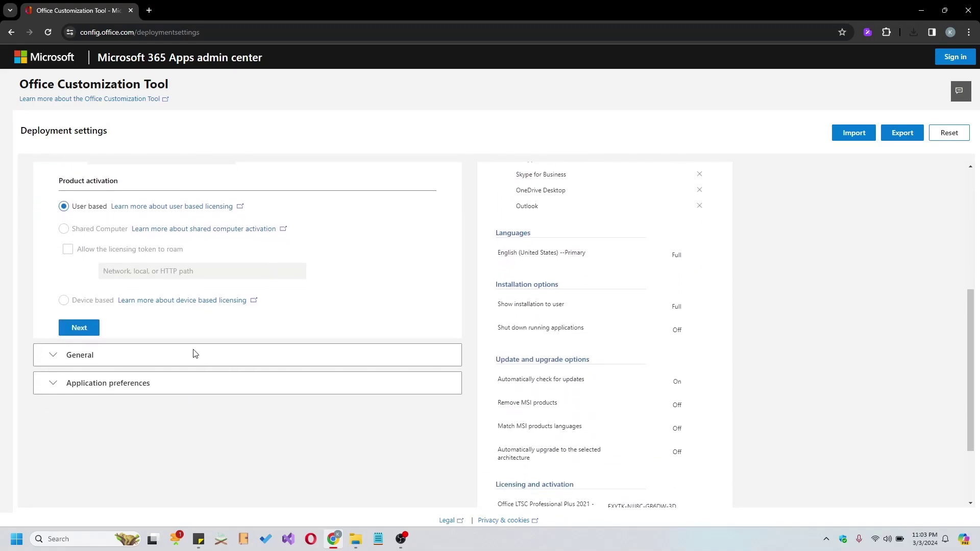
left_click(81, 329)
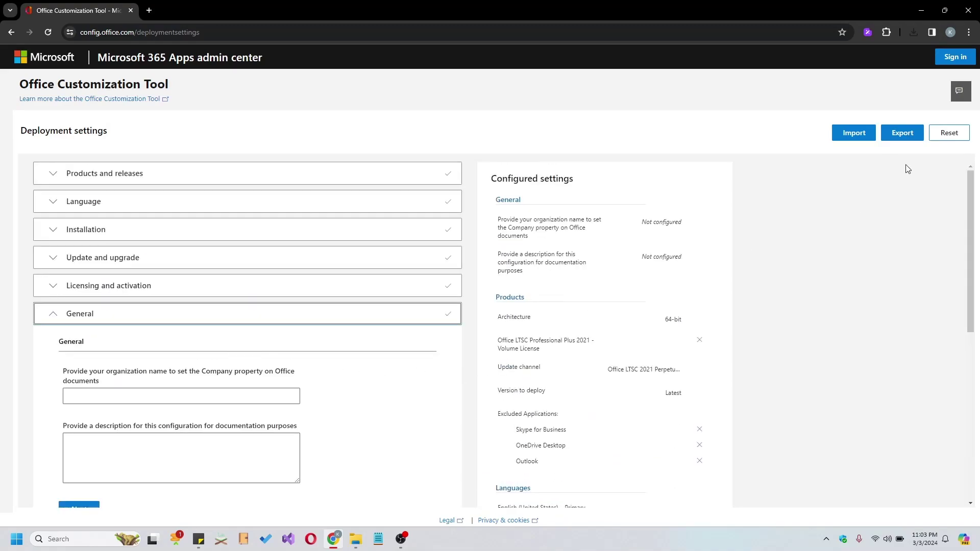
Choose Office Open XML formats as the default file format
left_click(902, 133)
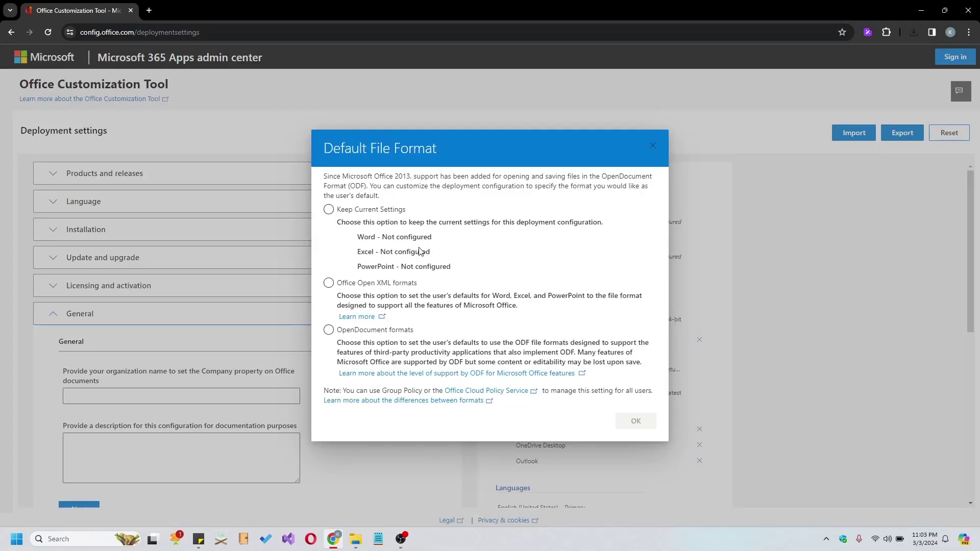
left_click(338, 284)
left_click(635, 422)
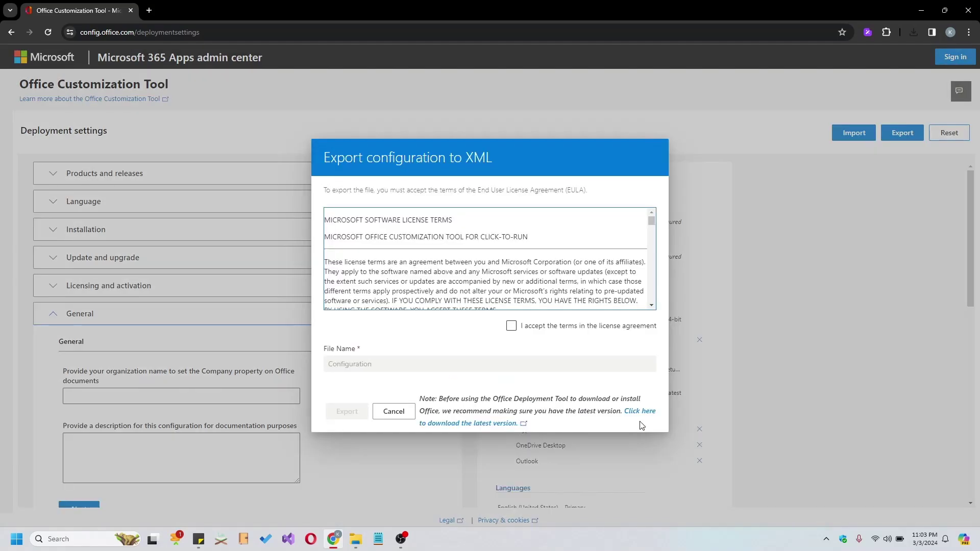
Accept the terms and export the configuration as Configuration.xml
left_click(512, 327)
left_click(512, 327)
double_click(390, 363)
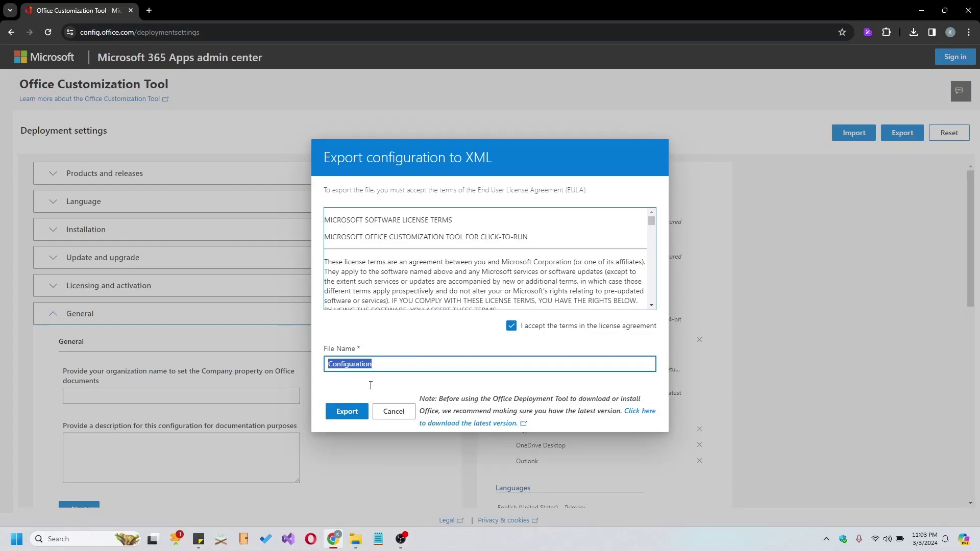
left_click(348, 413)
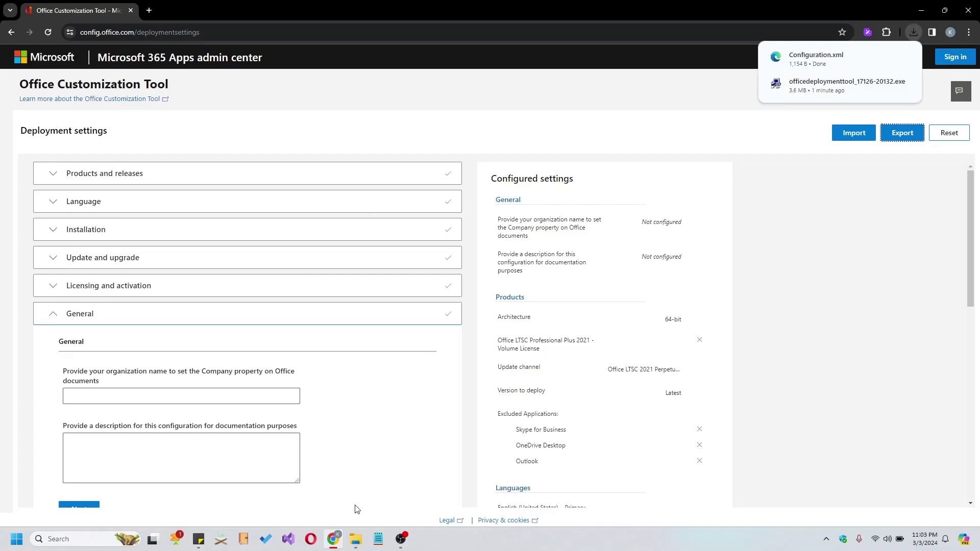
Create an 'Office 2021' folder at the root of OS (C:) in File Explorer
left_click(358, 536)
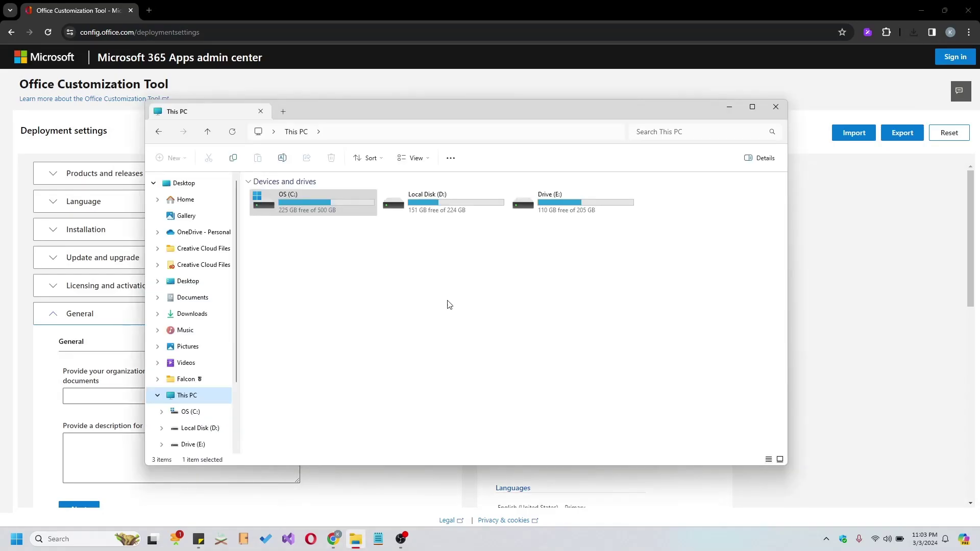
double_click(319, 203)
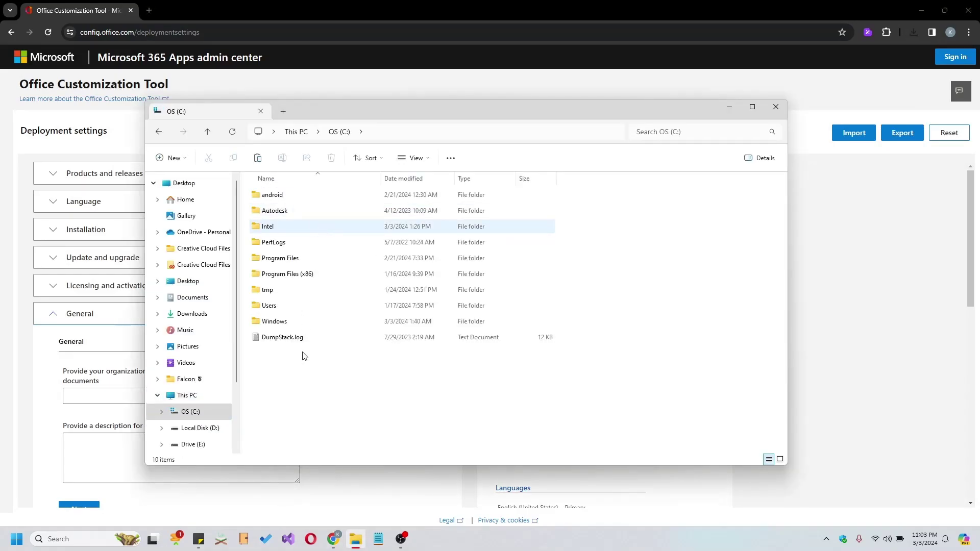
right_click(301, 371)
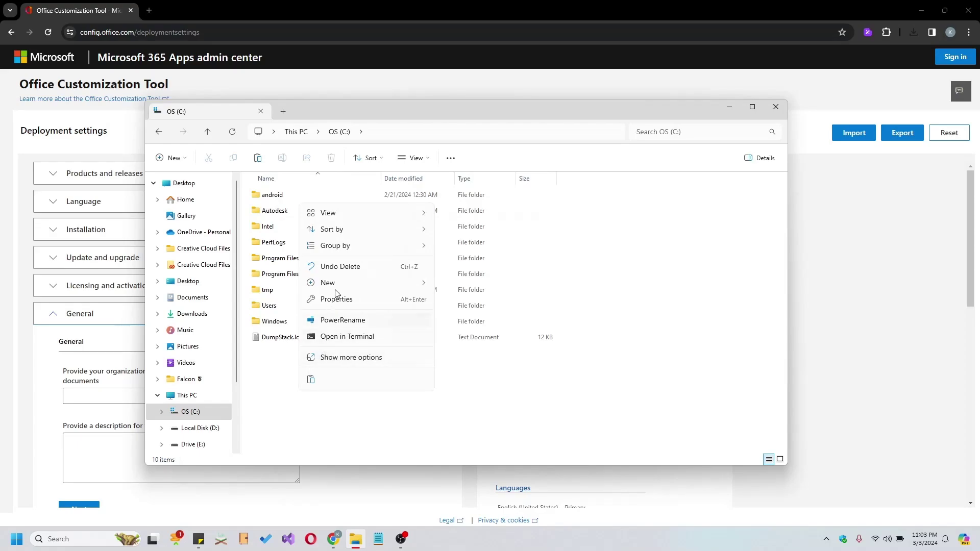
left_click(459, 285)
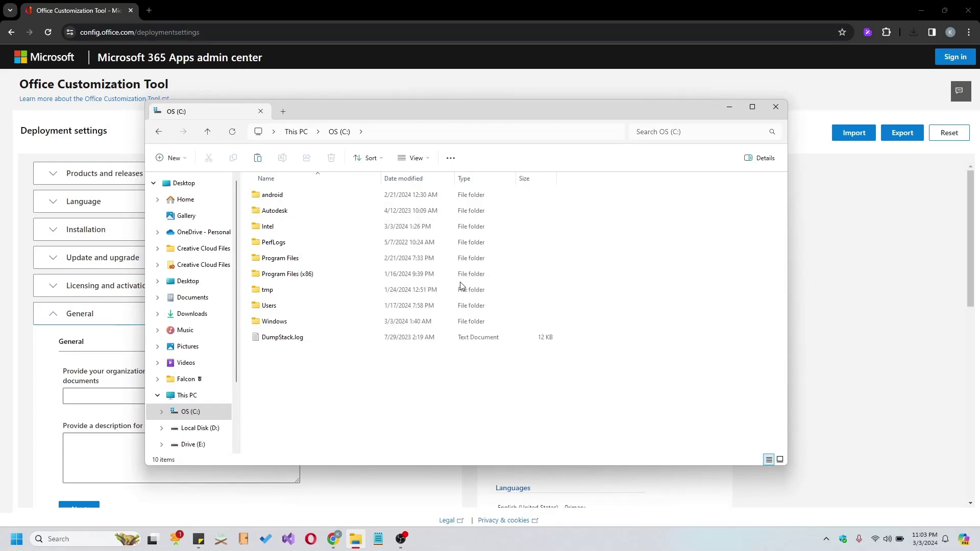
type("Offic")
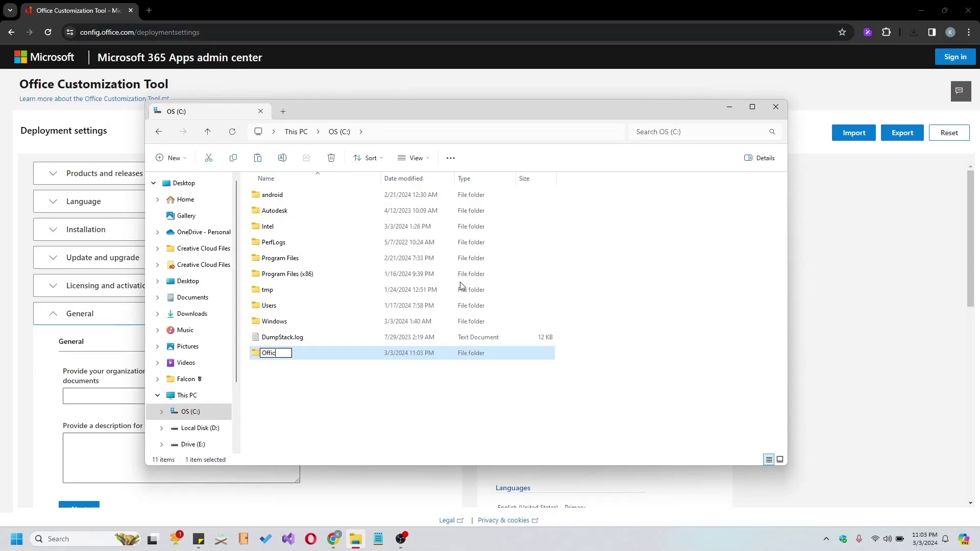
type("e 2021")
key("Return")
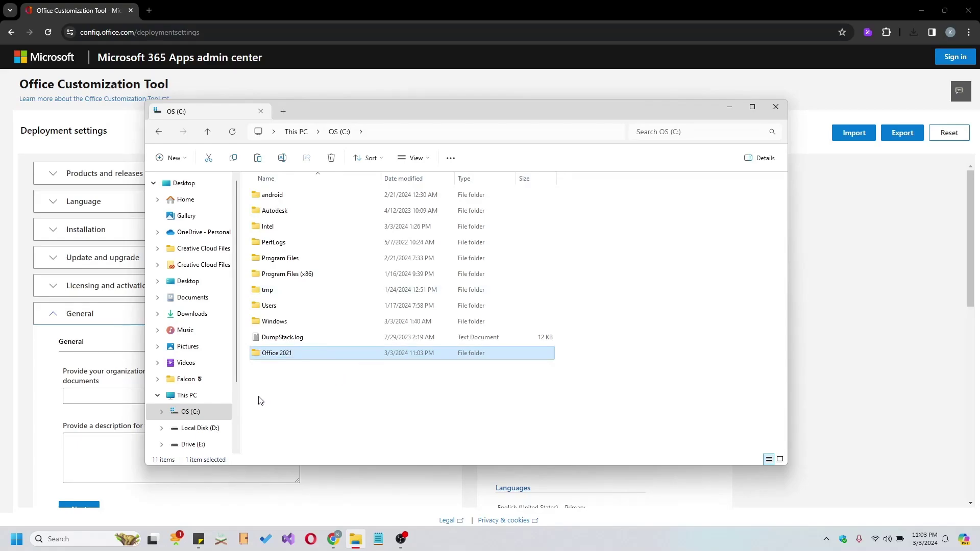
left_click(191, 315)
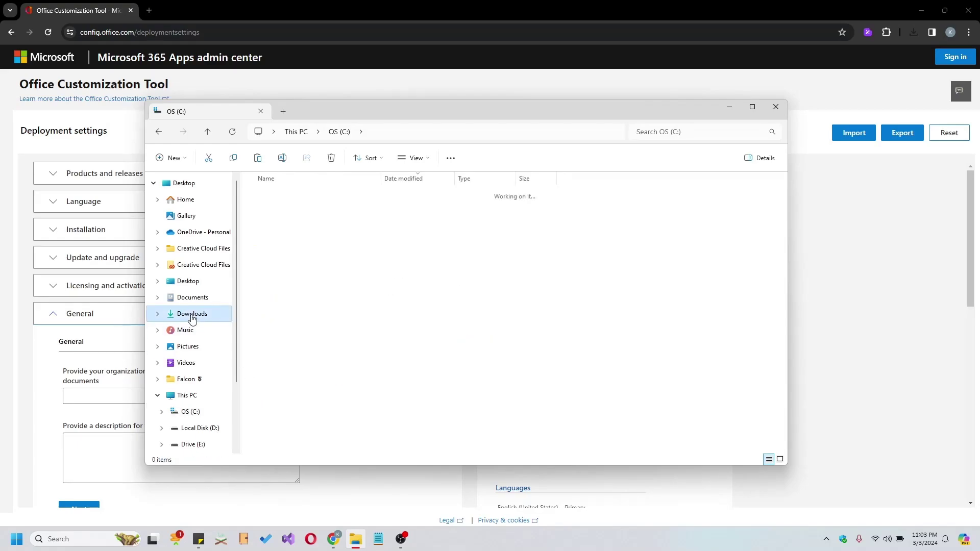
Run the Office Deployment Tool as administrator and accept its license terms
right_click(311, 225)
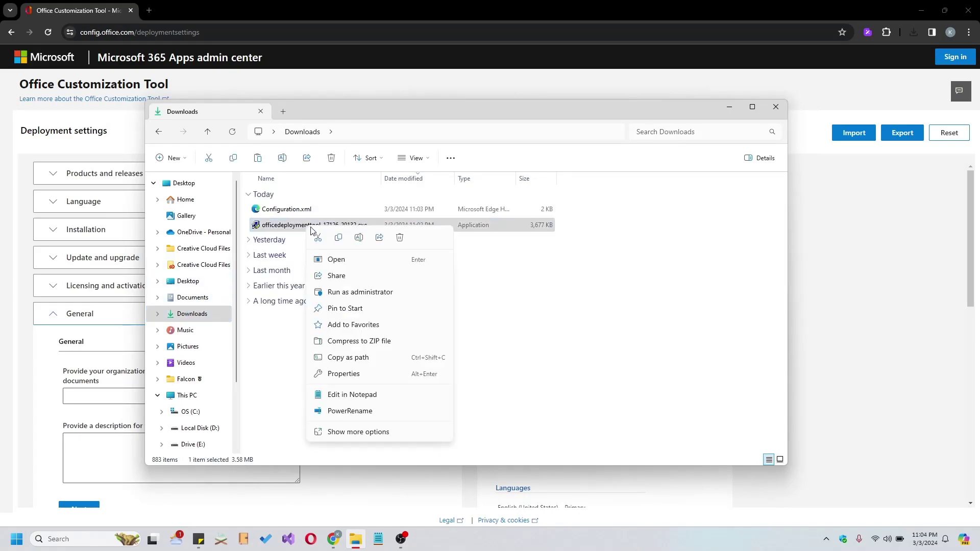
left_click(347, 296)
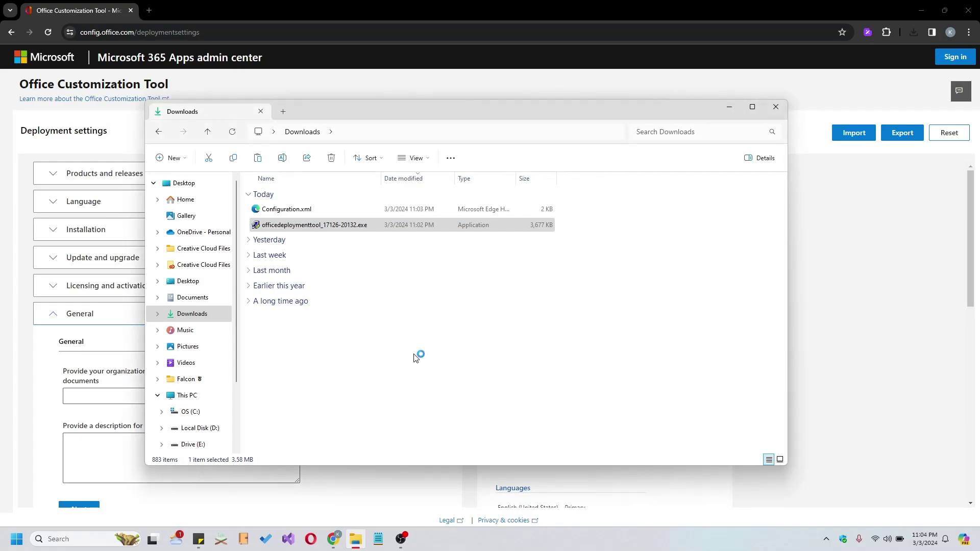
left_click(307, 370)
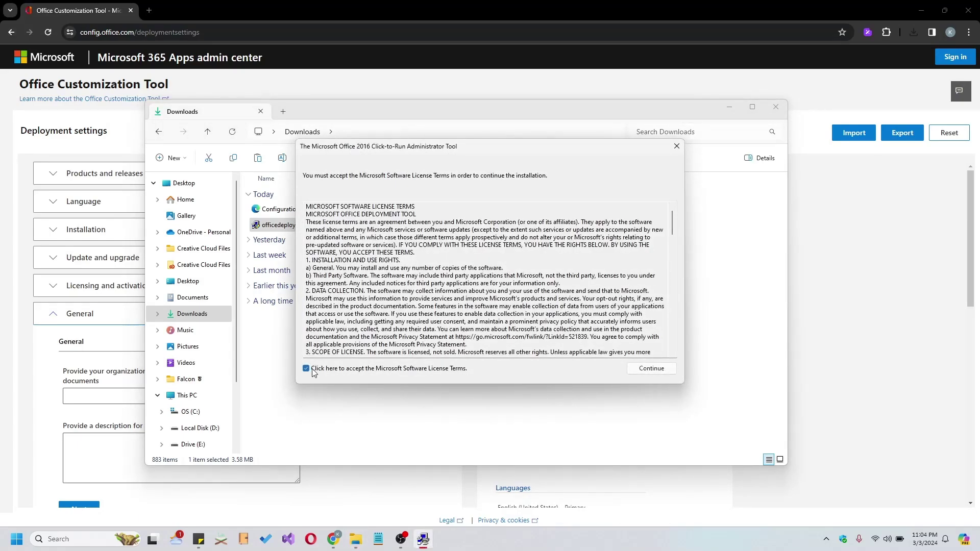
left_click(644, 367)
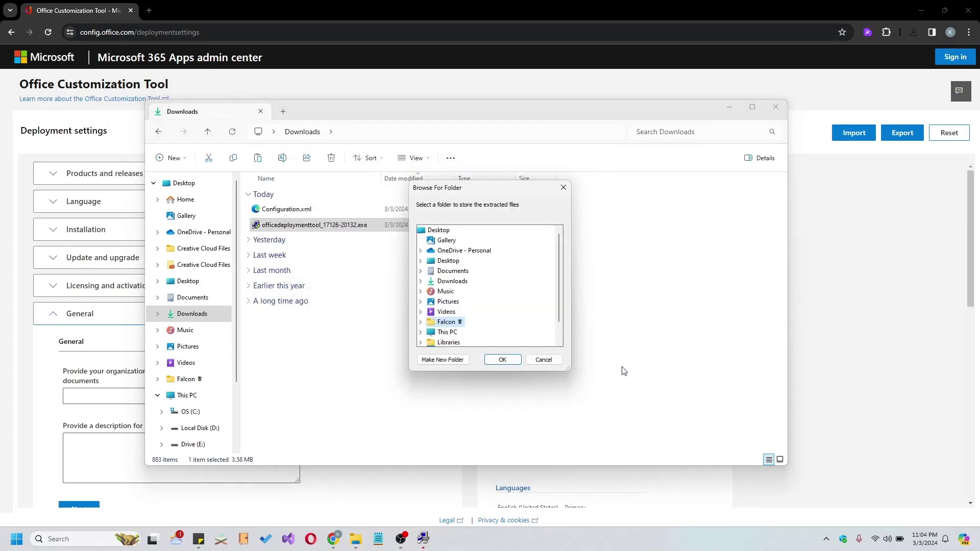
Extract the deployment files into C:\Office 2021 and dismiss the success message
scroll(530, 317, "down", 1)
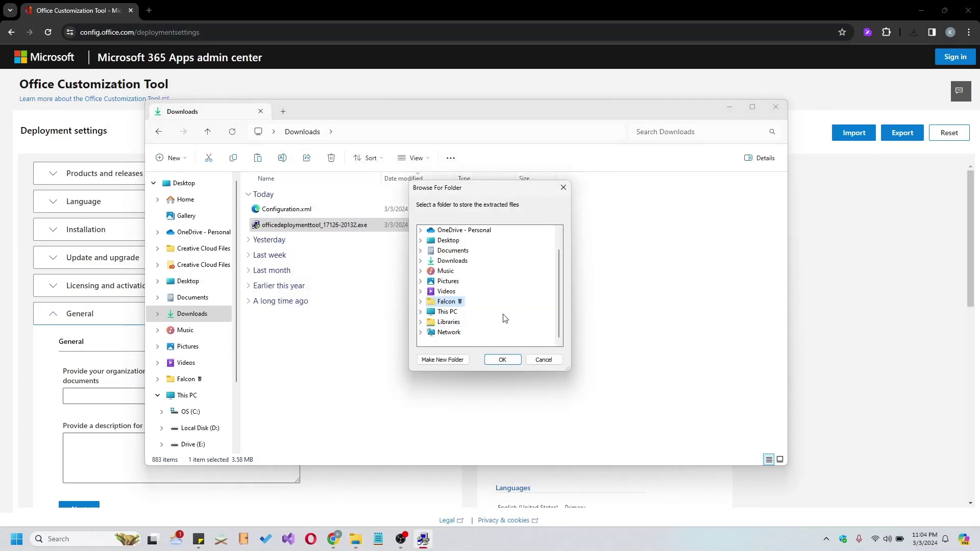
left_click(421, 312)
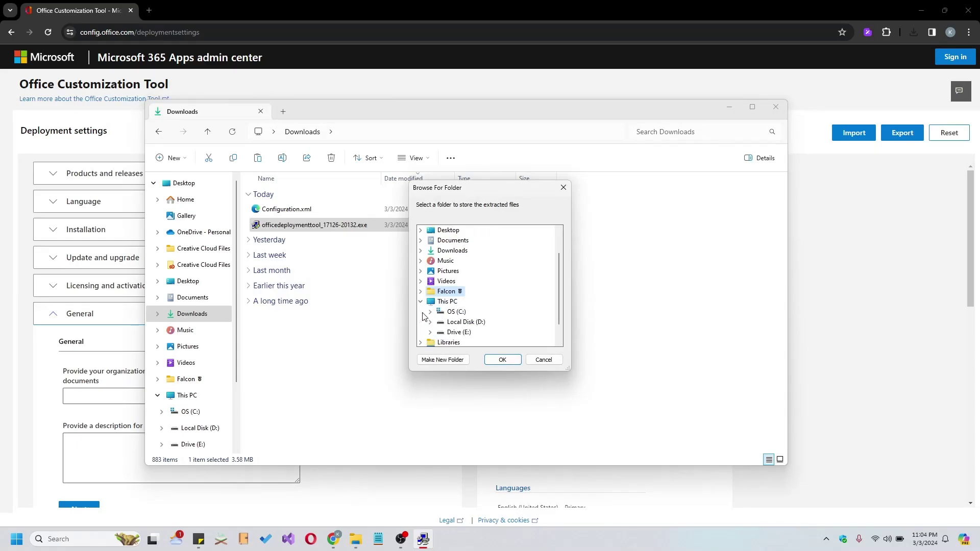
double_click(457, 313)
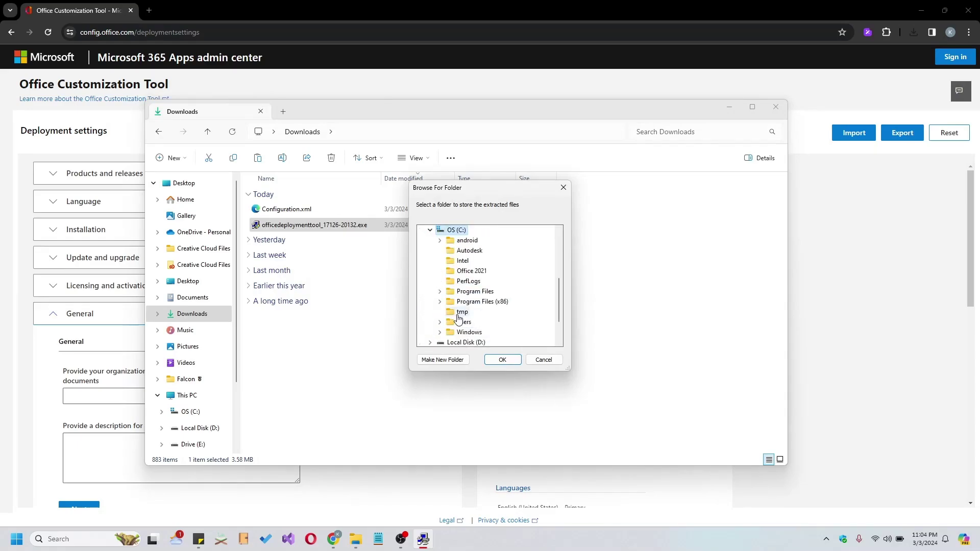
left_click(472, 270)
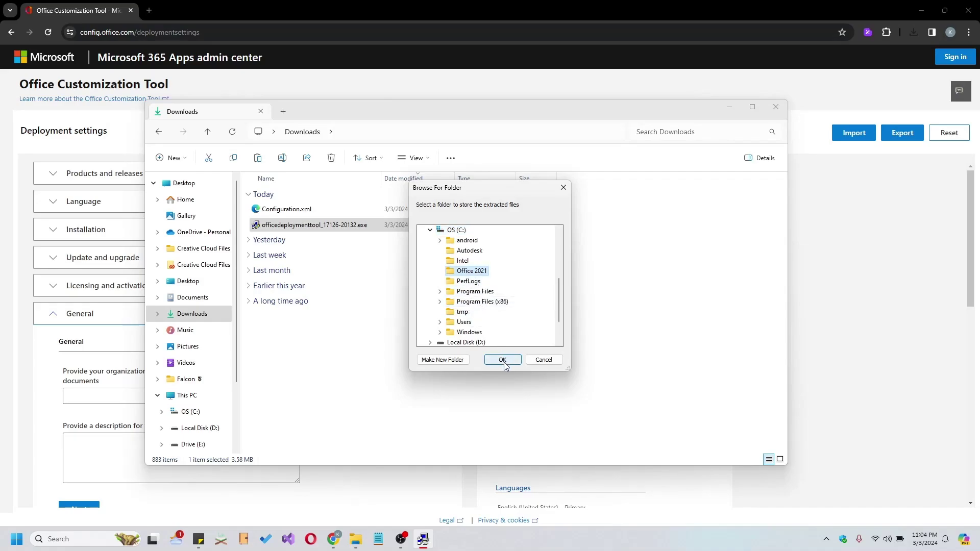
left_click(503, 360)
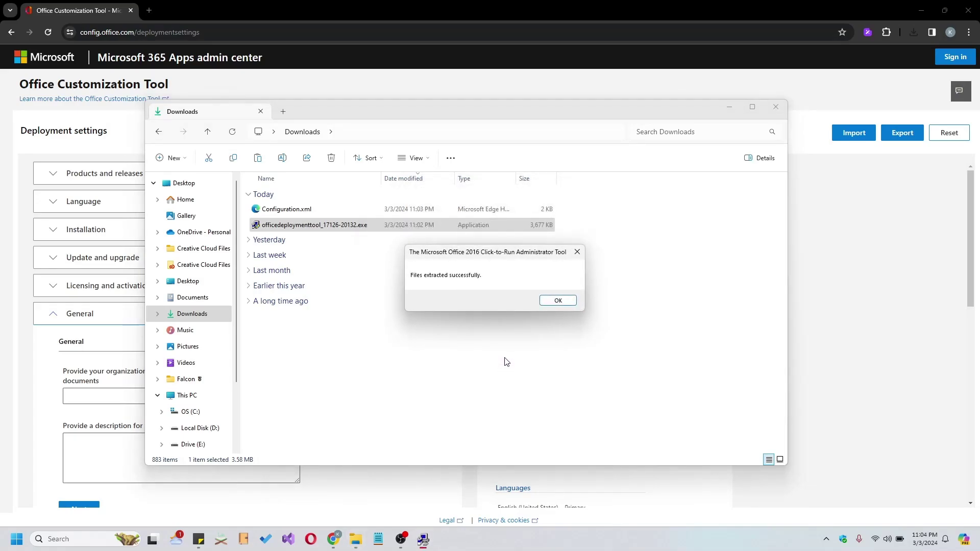
left_click(556, 302)
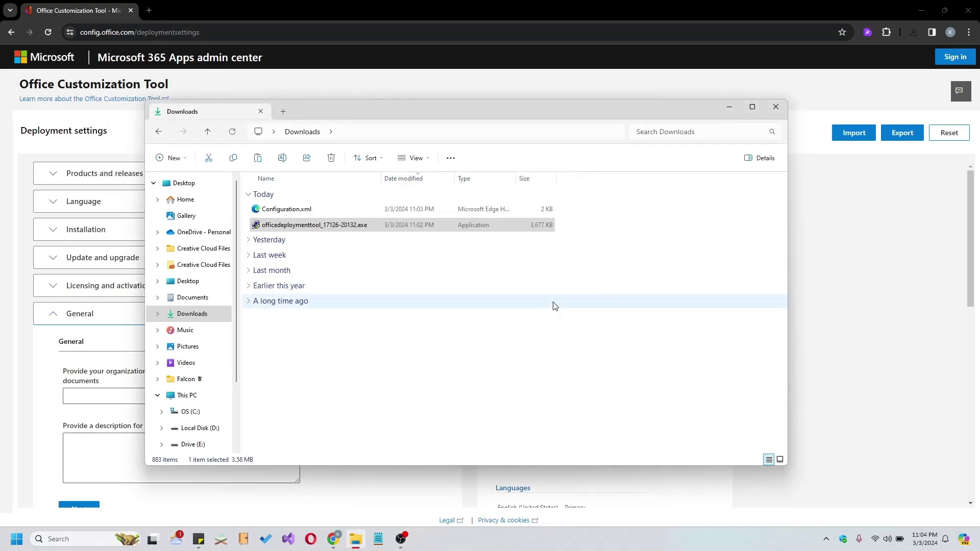
Copy Configuration.xml from Downloads into the C:\Office 2021 folder
key("ctrl+c")
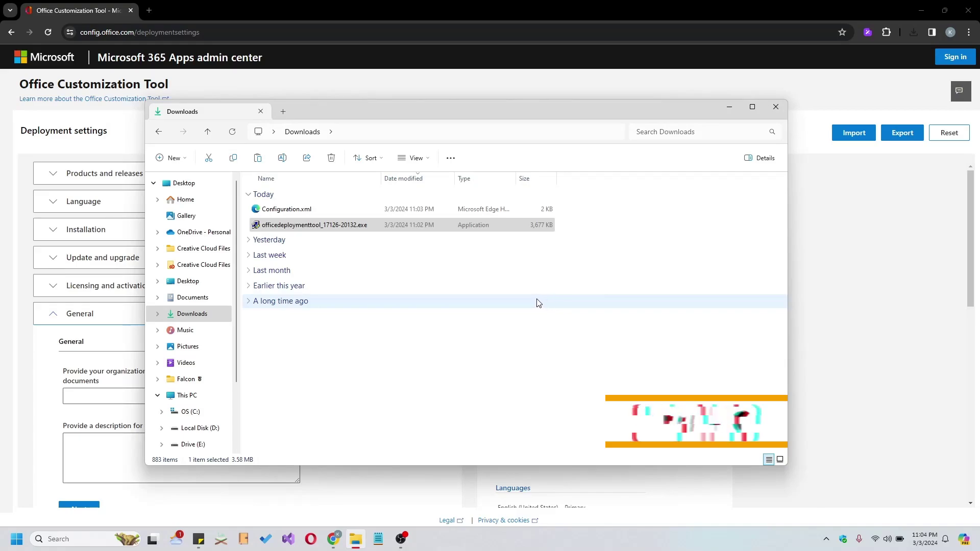
left_click(296, 211)
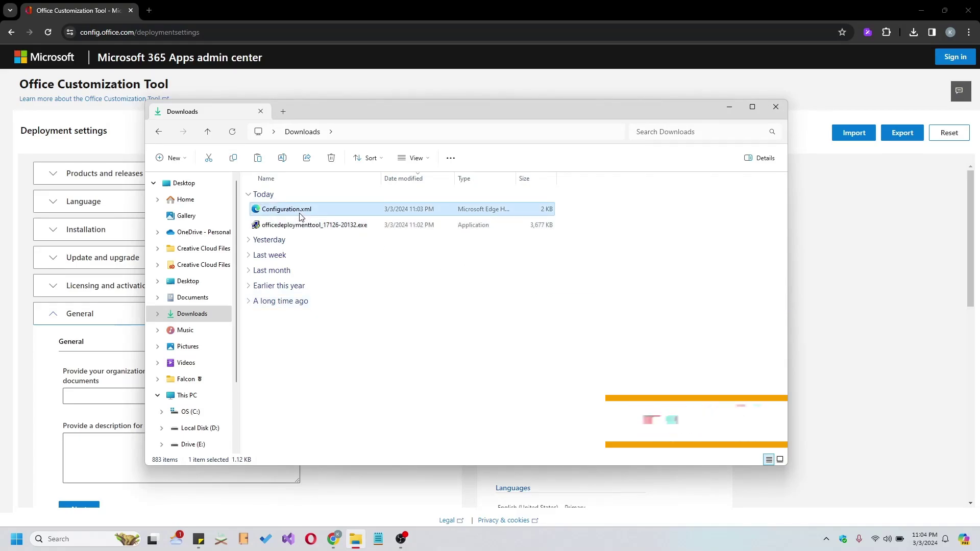
left_click(189, 412)
double_click(298, 244)
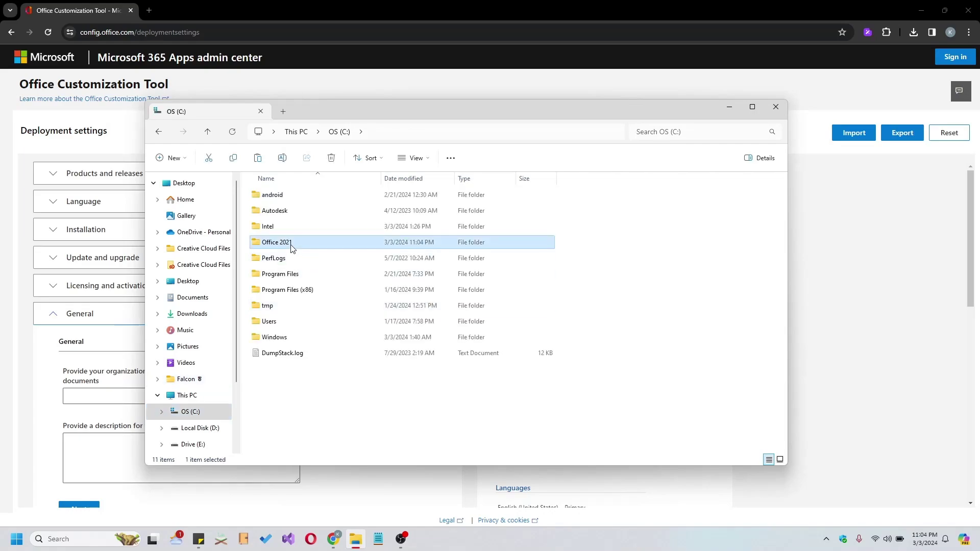
key("ctrl+v")
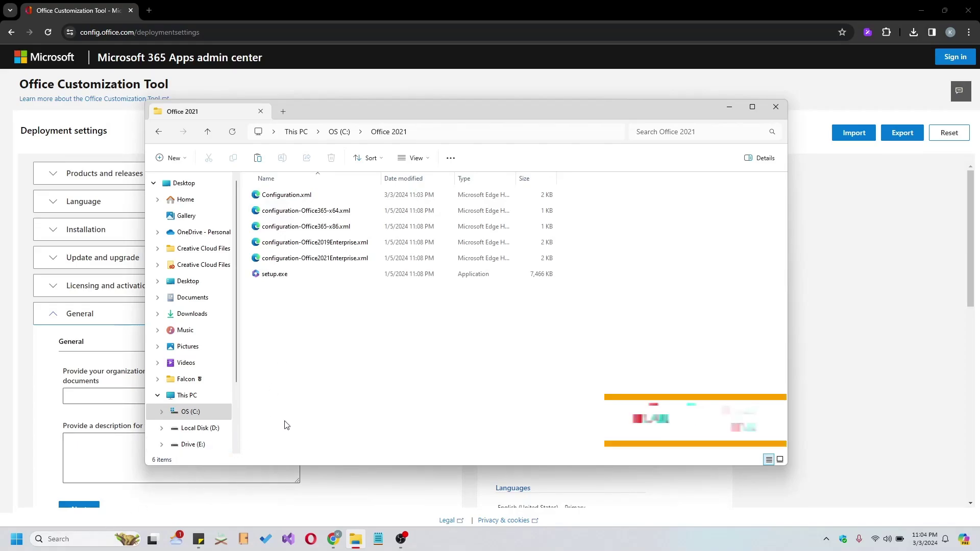
Open Command Prompt via Win+R and change directory to C:\Office 2021
key("super+r")
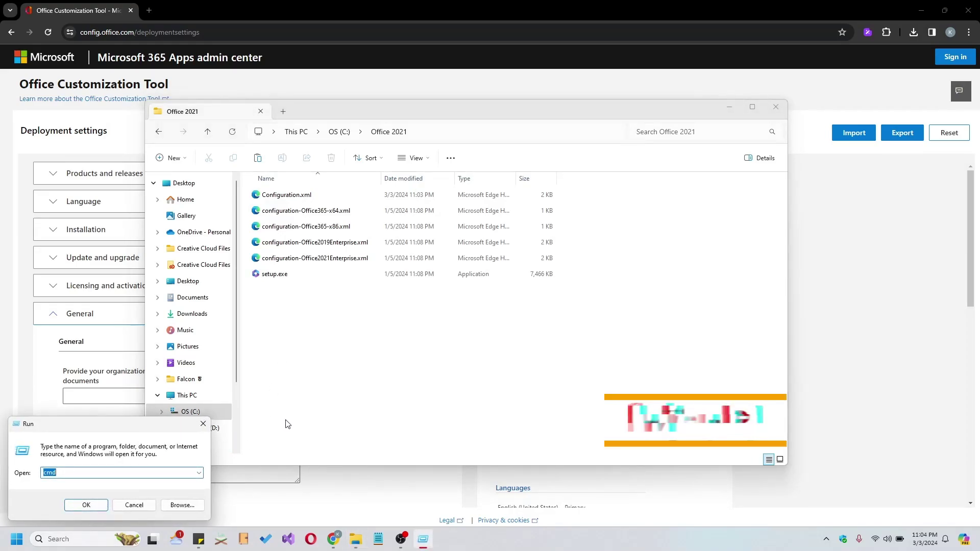
type("cmd")
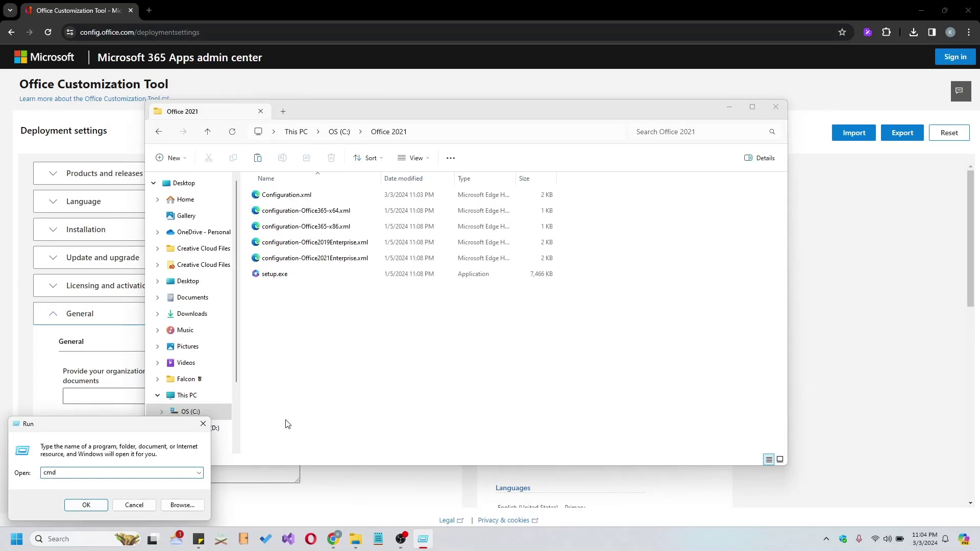
key("Return")
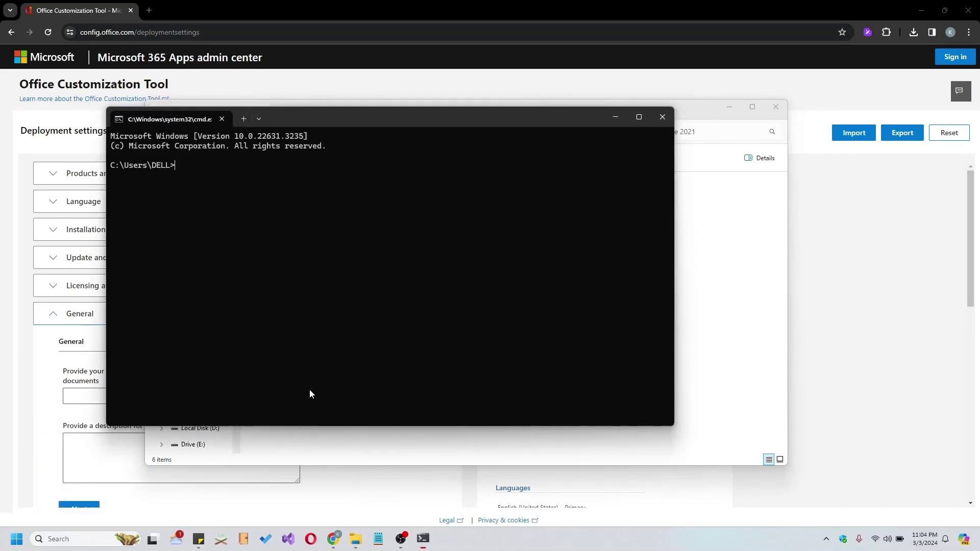
left_click_drag(328, 120, 432, 186)
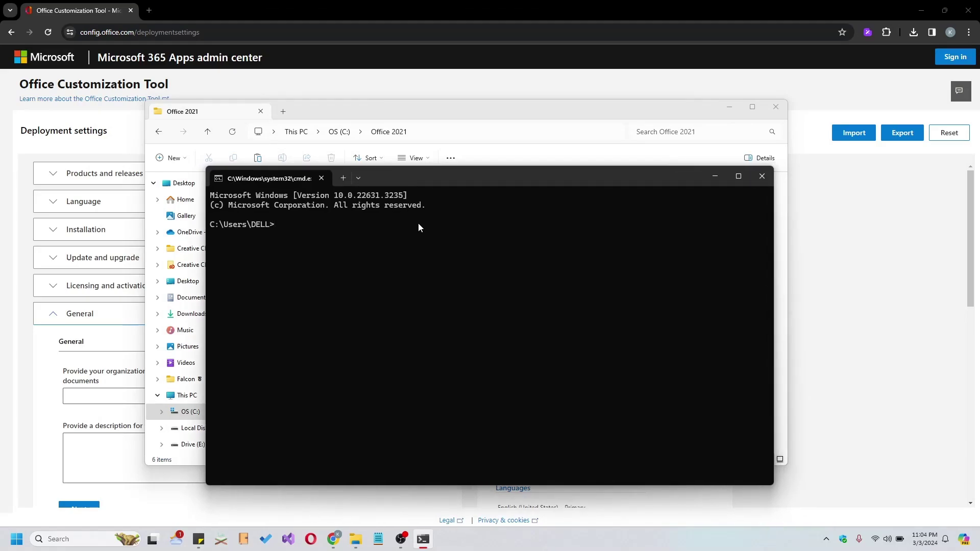
type("cd C")
type(":\\Office 2021")
key("Return")
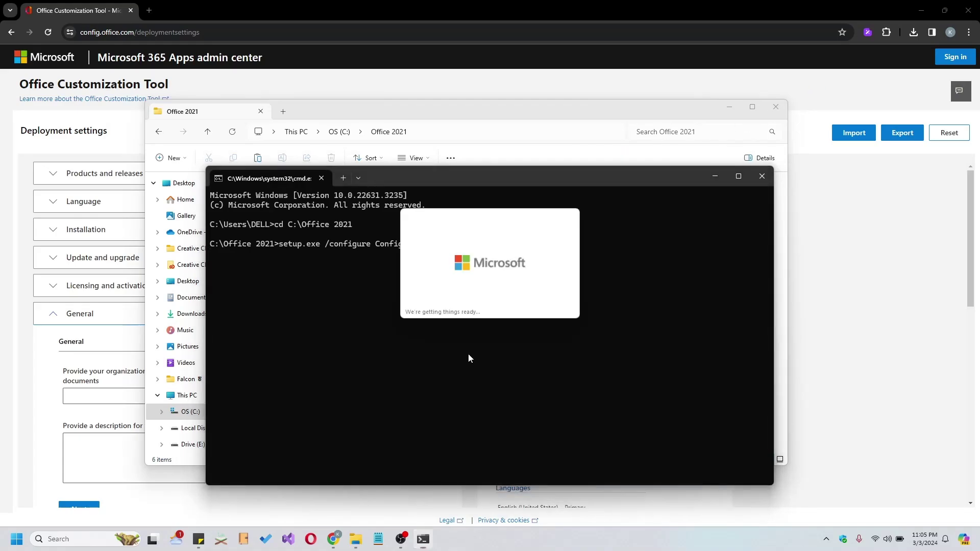
Close File Explorer, Chrome and the command prompt, then dismiss Office's completion notification and 'You're all set' dialog
left_click(772, 113)
left_click(968, 10)
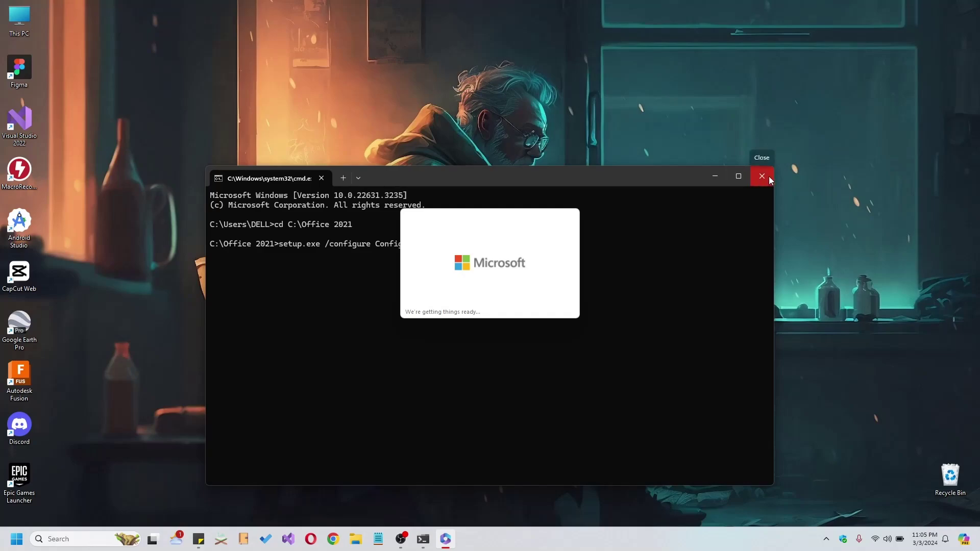
left_click(762, 176)
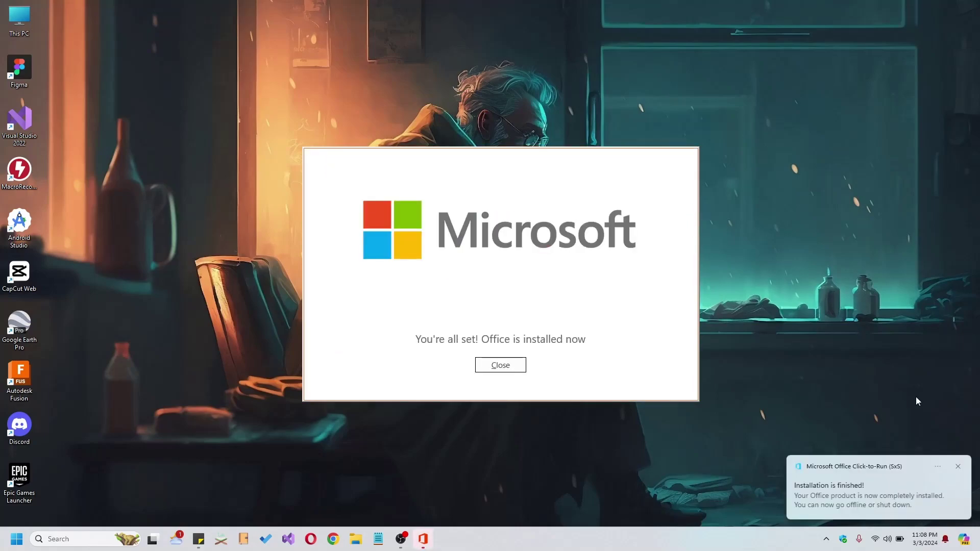
left_click(959, 466)
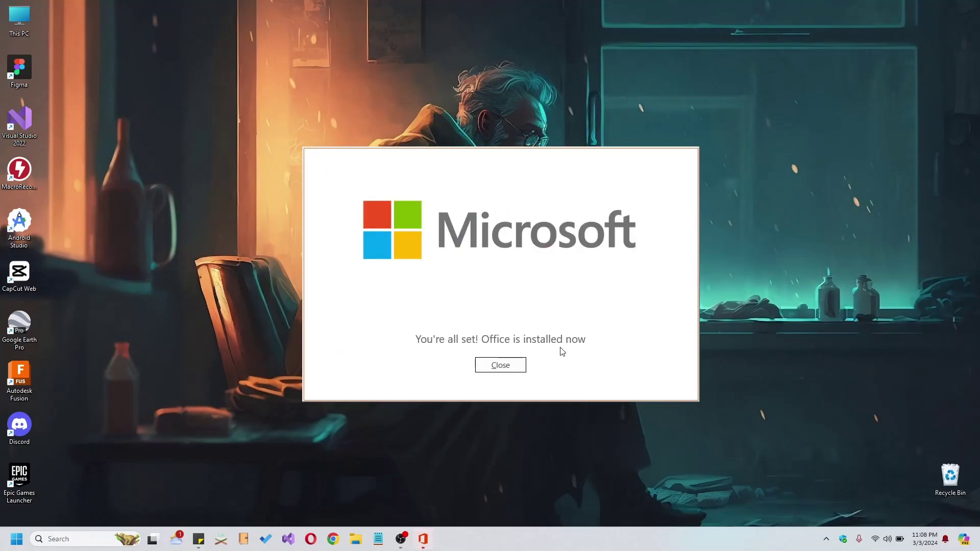
left_click(502, 365)
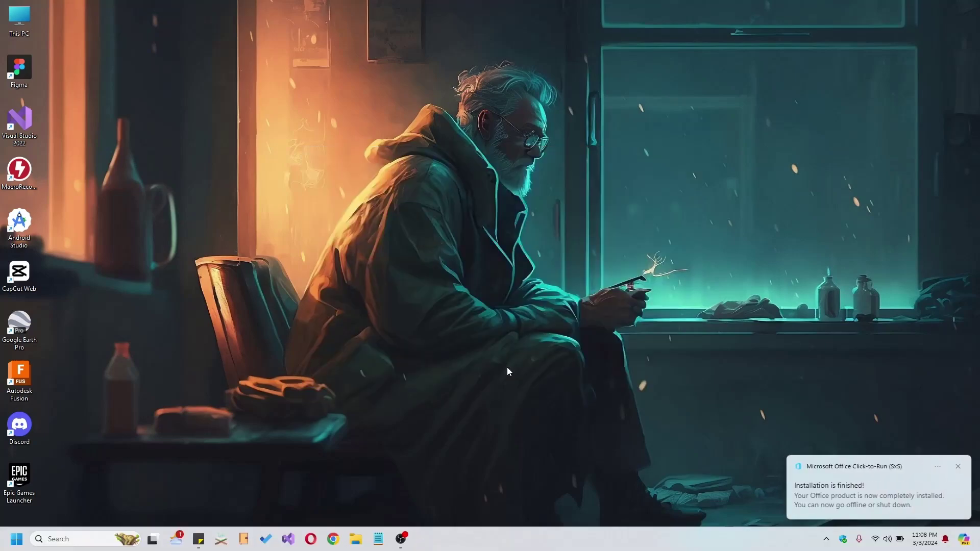
Clear the leftover notification, search Windows for 'word', and launch the newly installed Word app
left_click(960, 466)
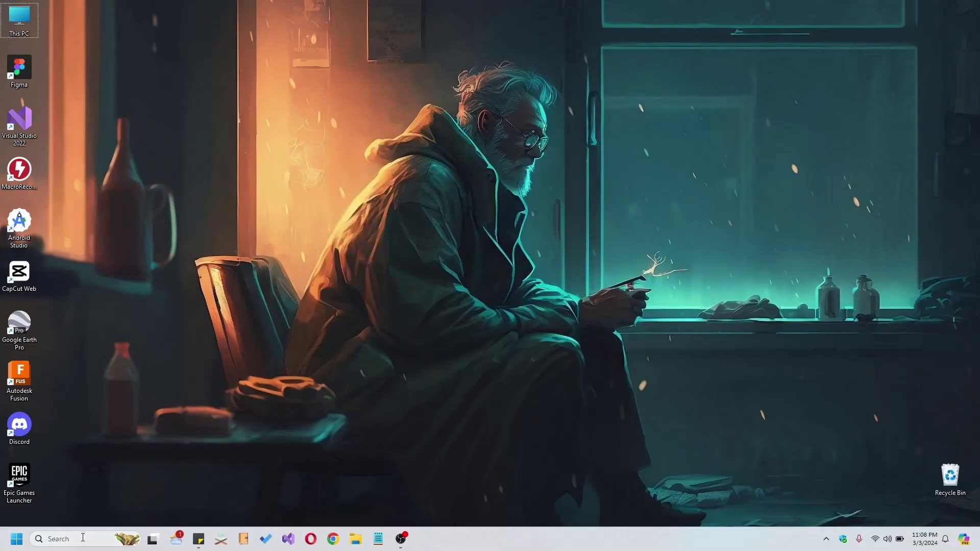
left_click(83, 539)
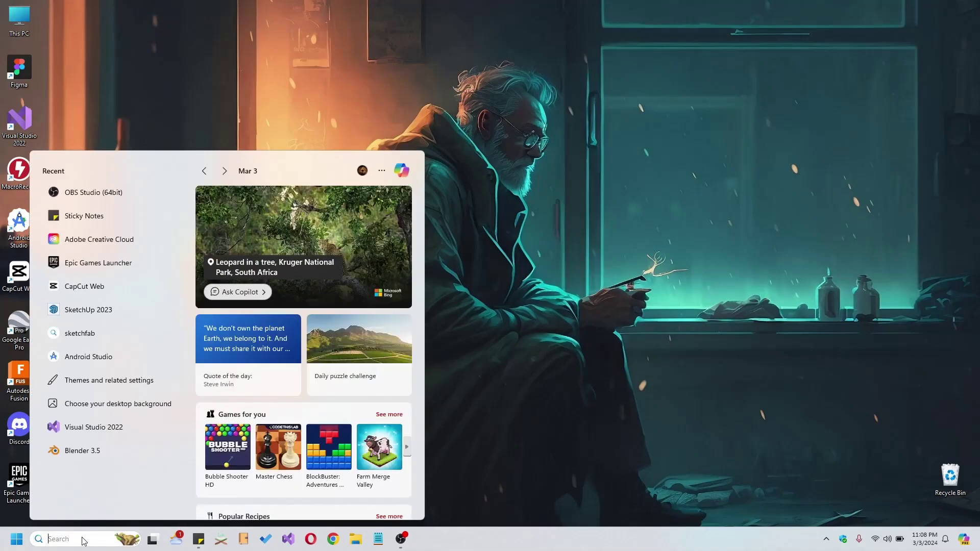
type("word")
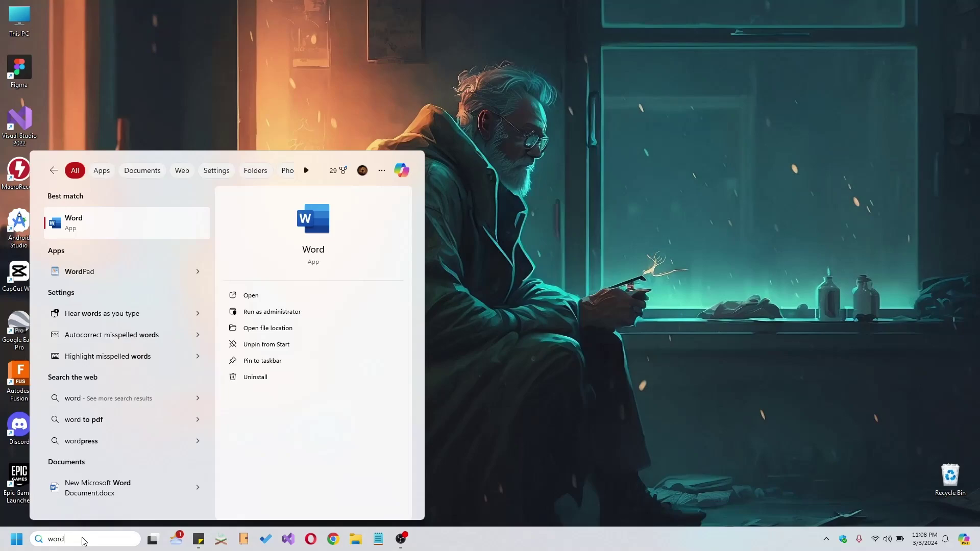
left_click(94, 230)
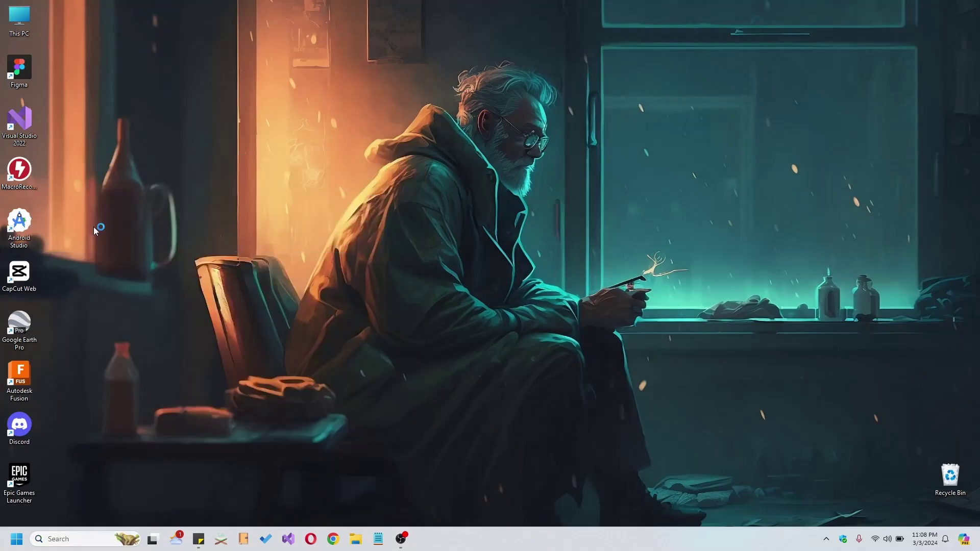